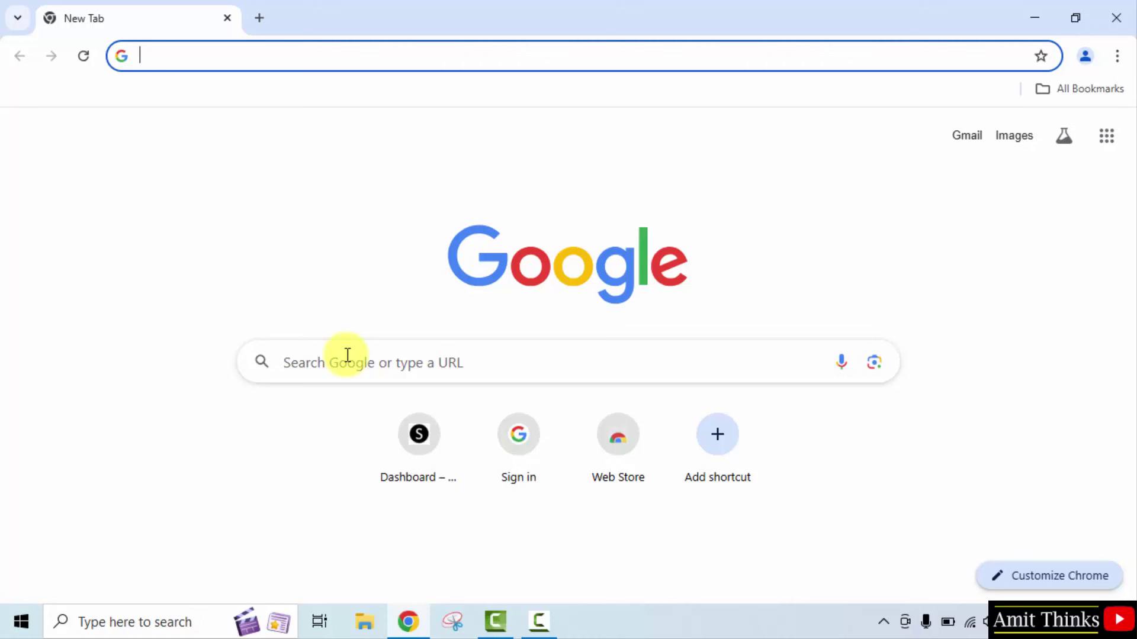
# Search Google for 'mysql' from the new tab's search box
pyautogui.click(347, 355)
pyautogui.write('mysql')
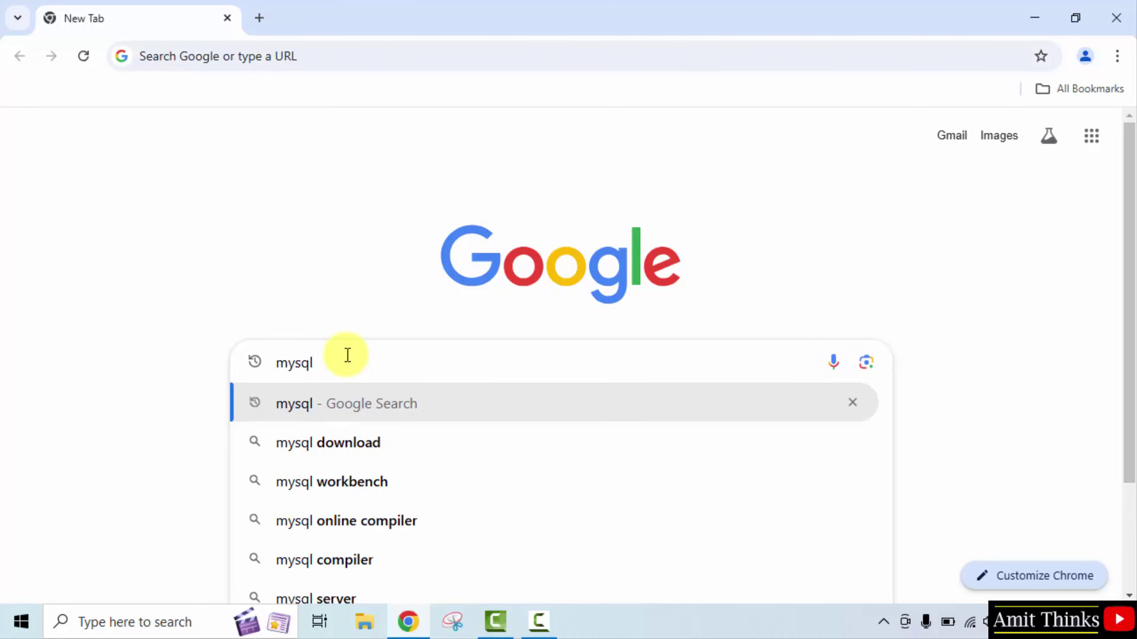
pyautogui.press('Return')
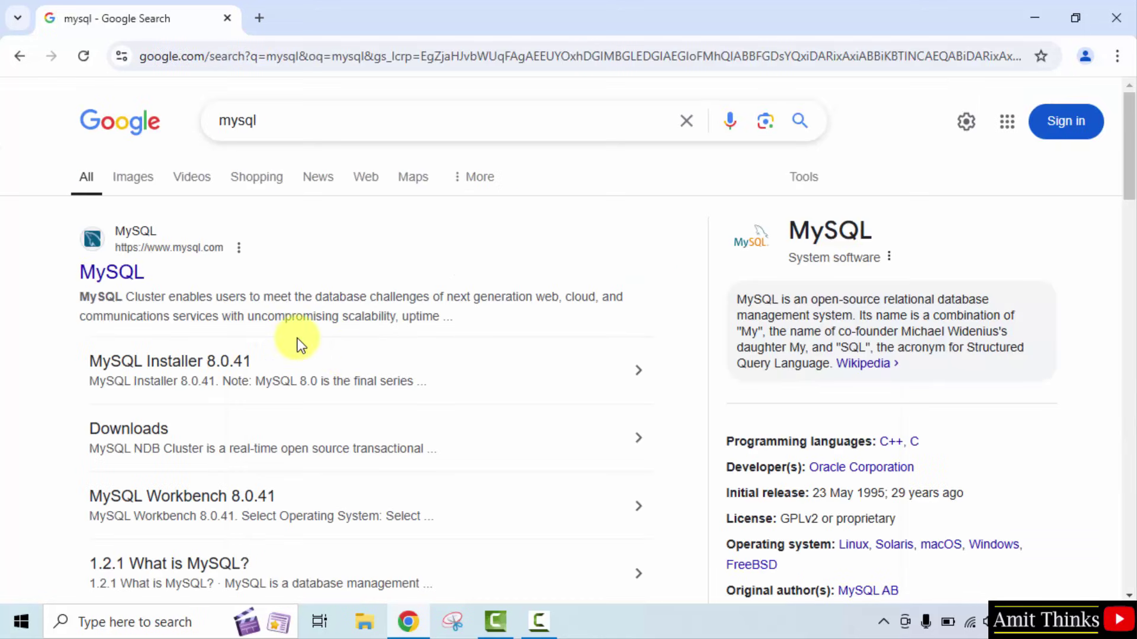
# Go from the official MySQL site's Downloads page to MySQL Community (GPL) Downloads
pyautogui.click(119, 277)
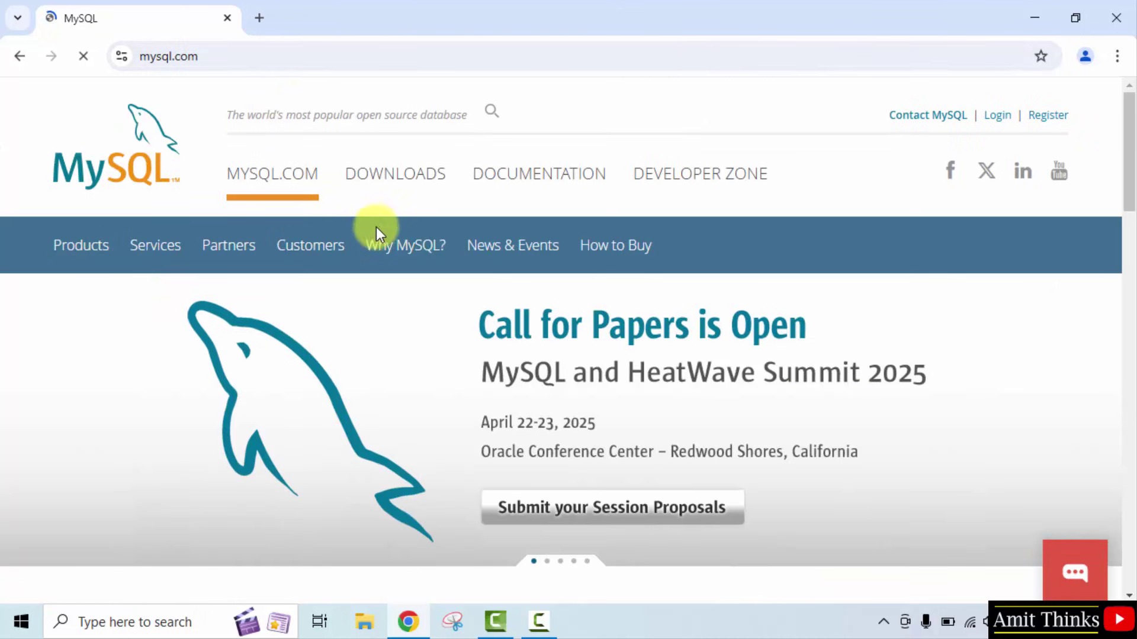
pyautogui.click(401, 177)
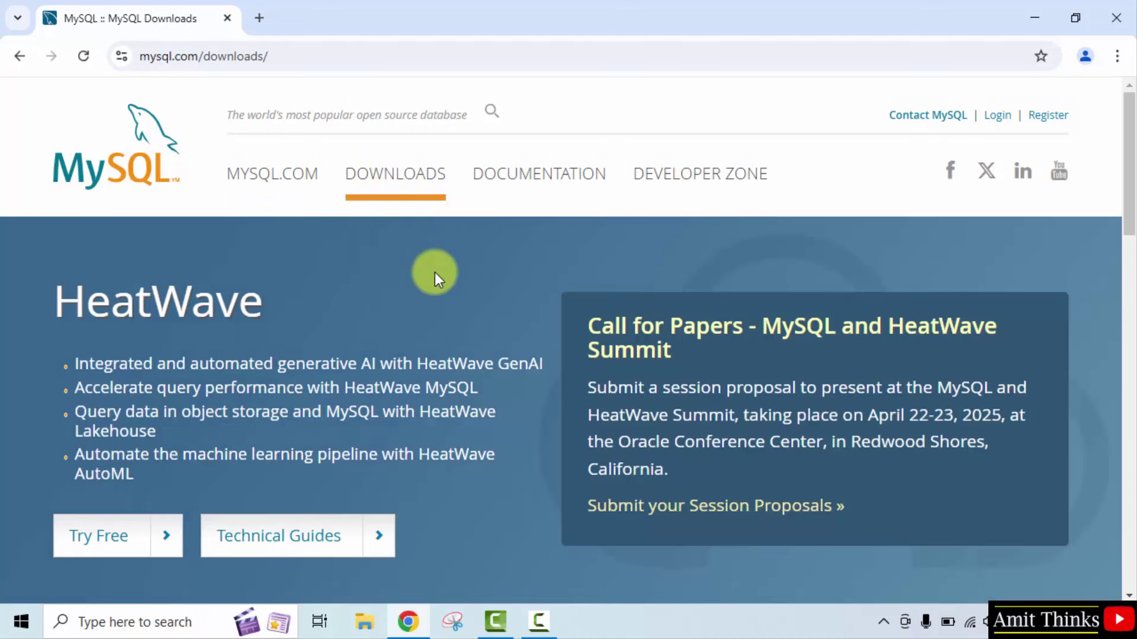
pyautogui.scroll(-10, 436, 279)
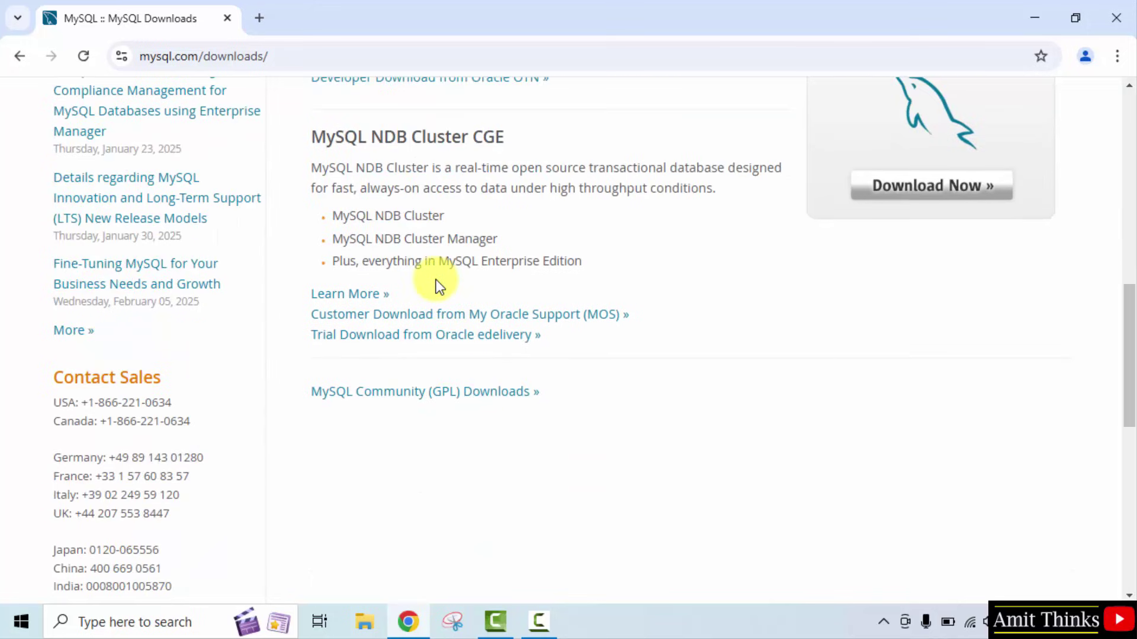
pyautogui.click(527, 393)
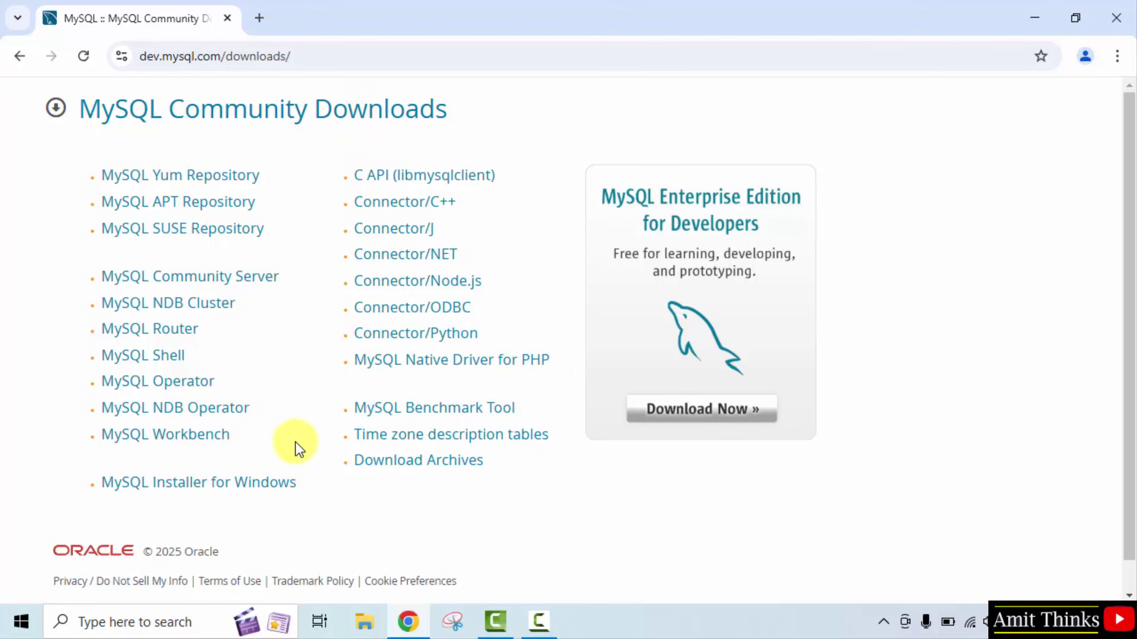
pyautogui.scroll(-1, 296, 447)
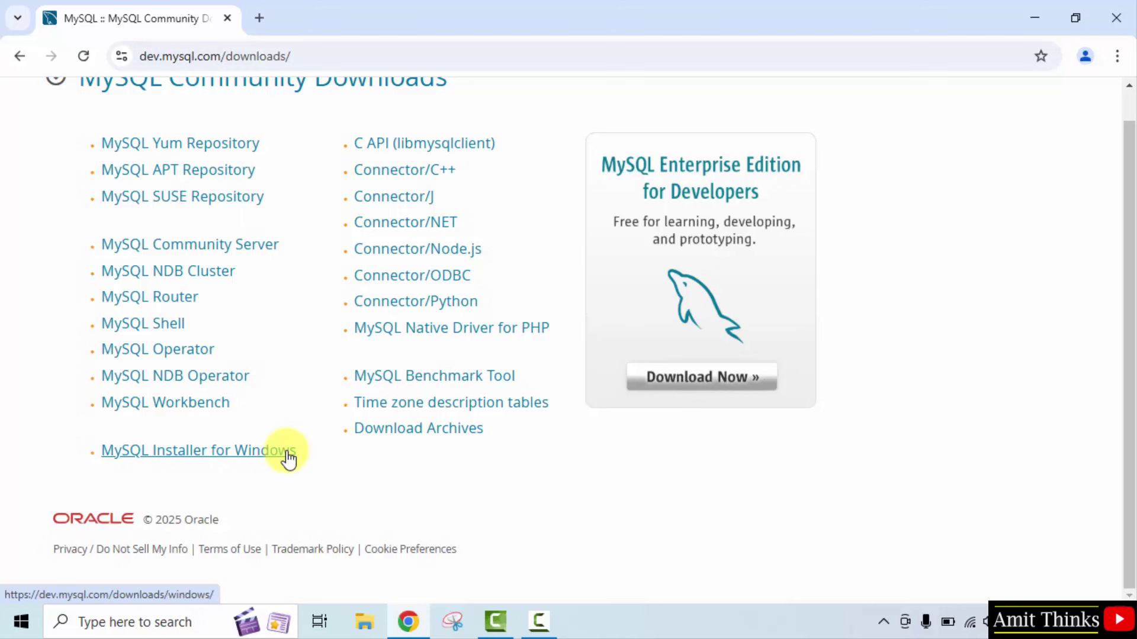
# Open MySQL Installer for Windows and highlight the 8.0.41 version in its heading
pyautogui.click(288, 457)
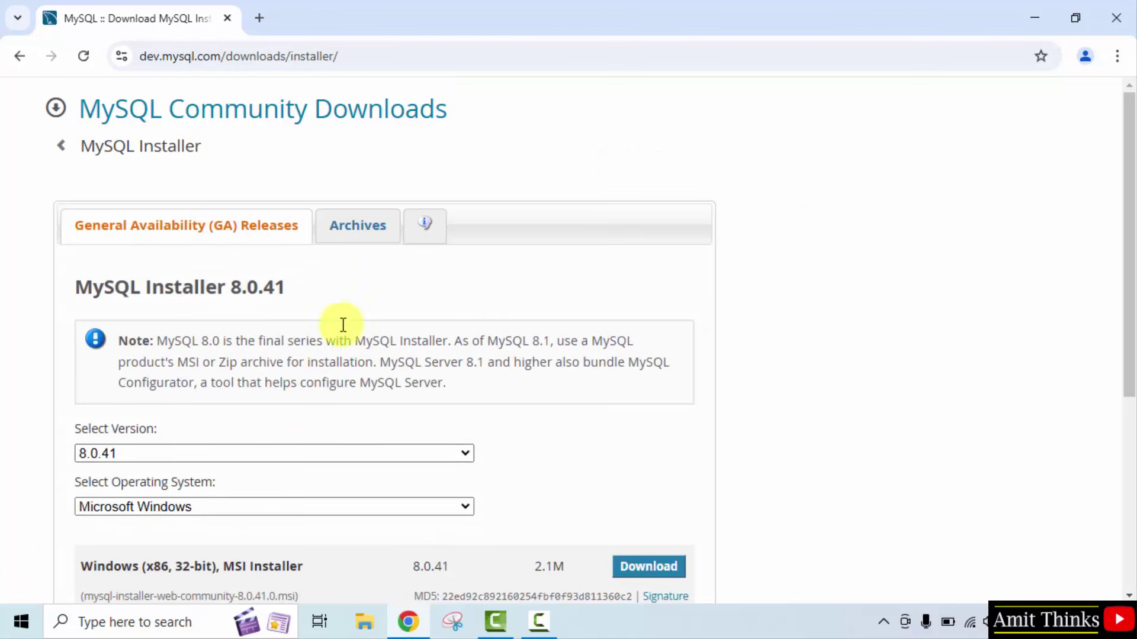
pyautogui.scroll(-2, 349, 307)
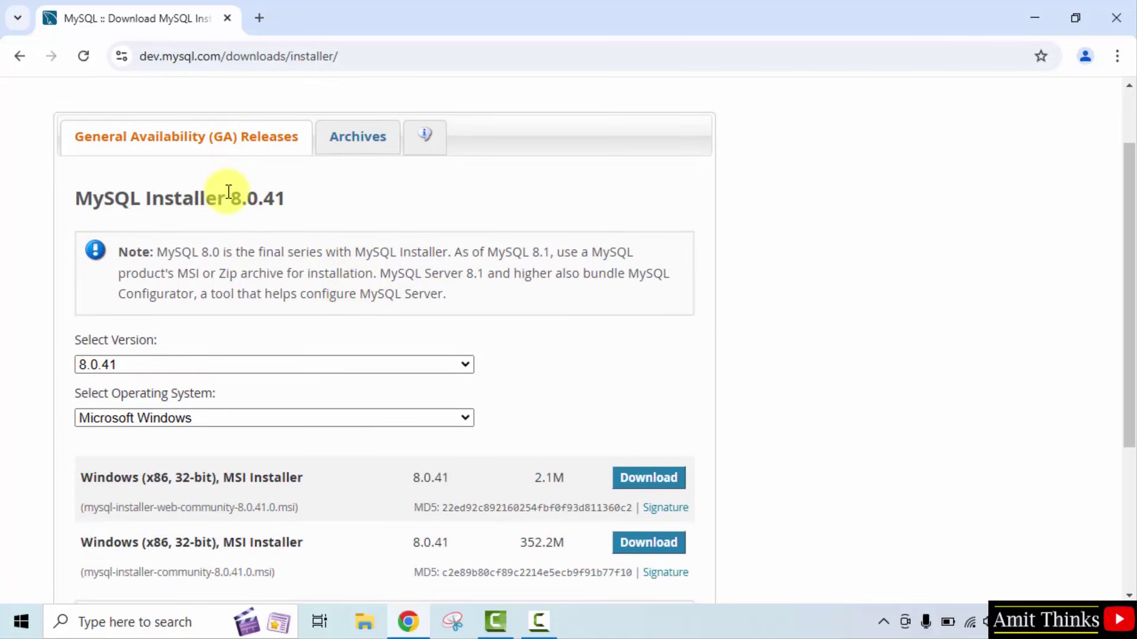
pyautogui.moveTo(230, 195); pyautogui.dragTo(249, 198)
pyautogui.click(325, 205)
pyautogui.scroll(-3, 414, 329)
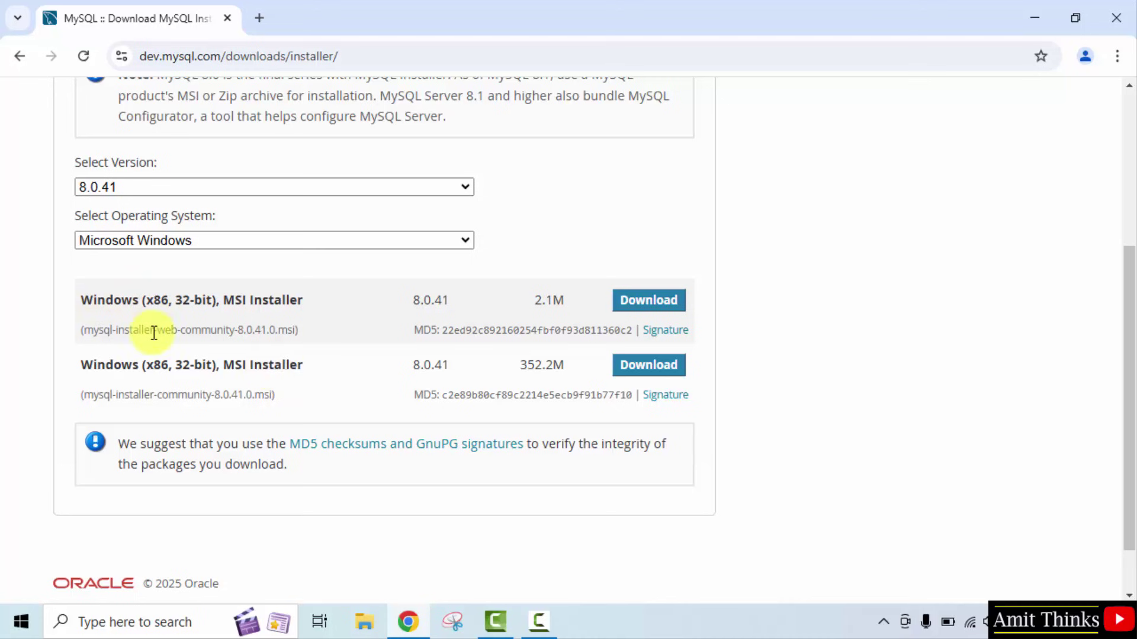
# Compare the MSI rows by highlighting 'web', the 352.2M size and '32-bit'
pyautogui.moveTo(158, 330); pyautogui.dragTo(175, 329)
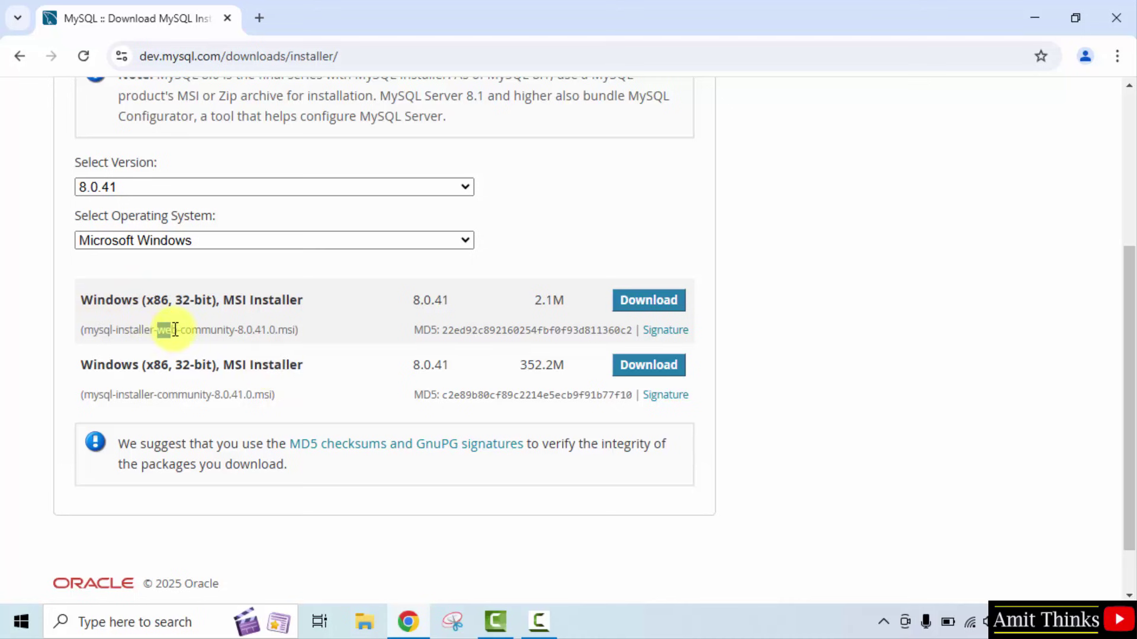
pyautogui.click(221, 379)
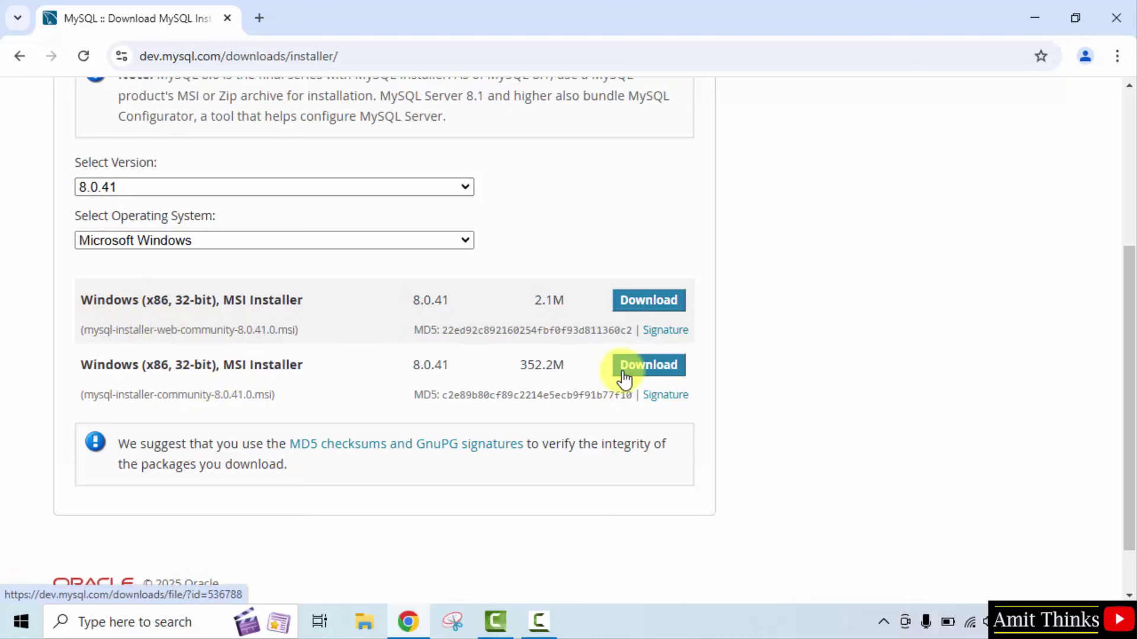
pyautogui.doubleClick(525, 367)
pyautogui.click(487, 368)
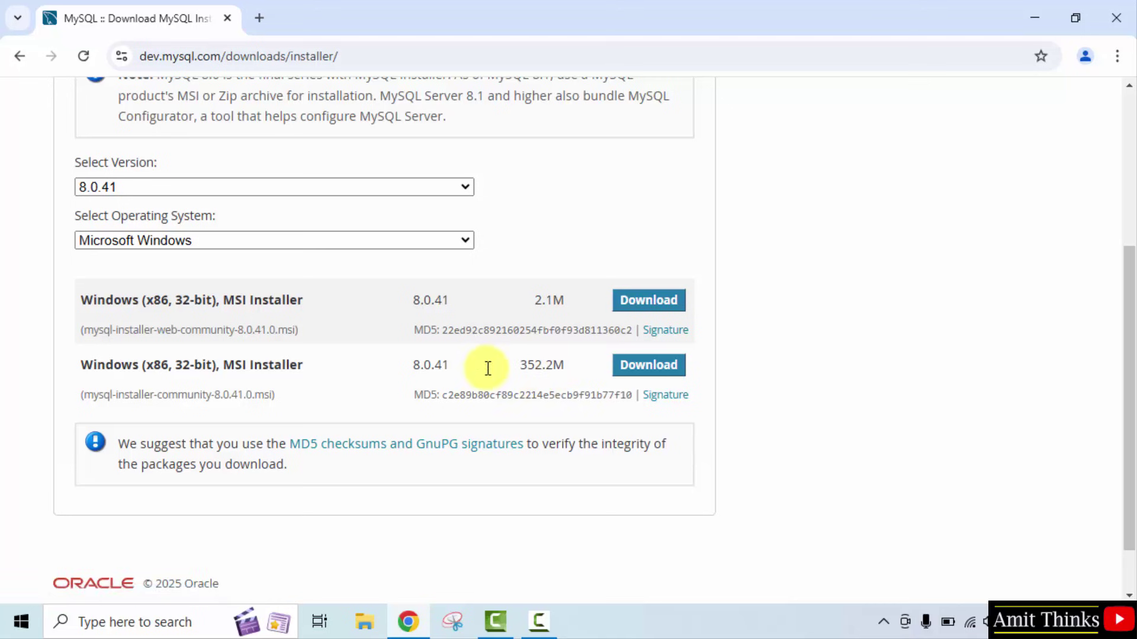
pyautogui.moveTo(175, 366); pyautogui.dragTo(212, 365)
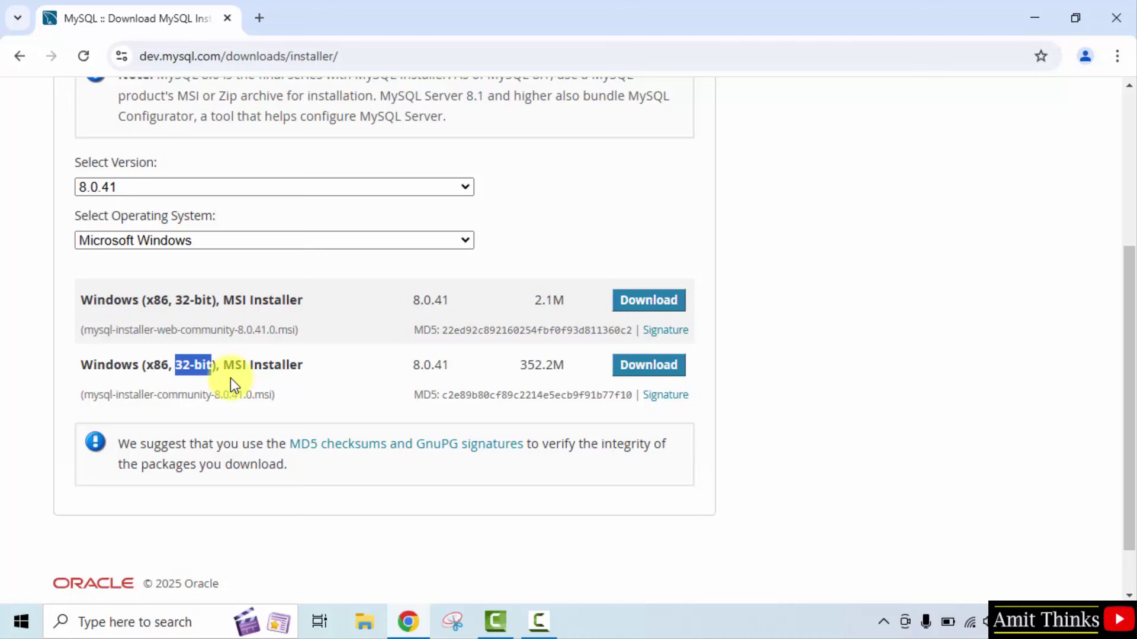
pyautogui.click(318, 378)
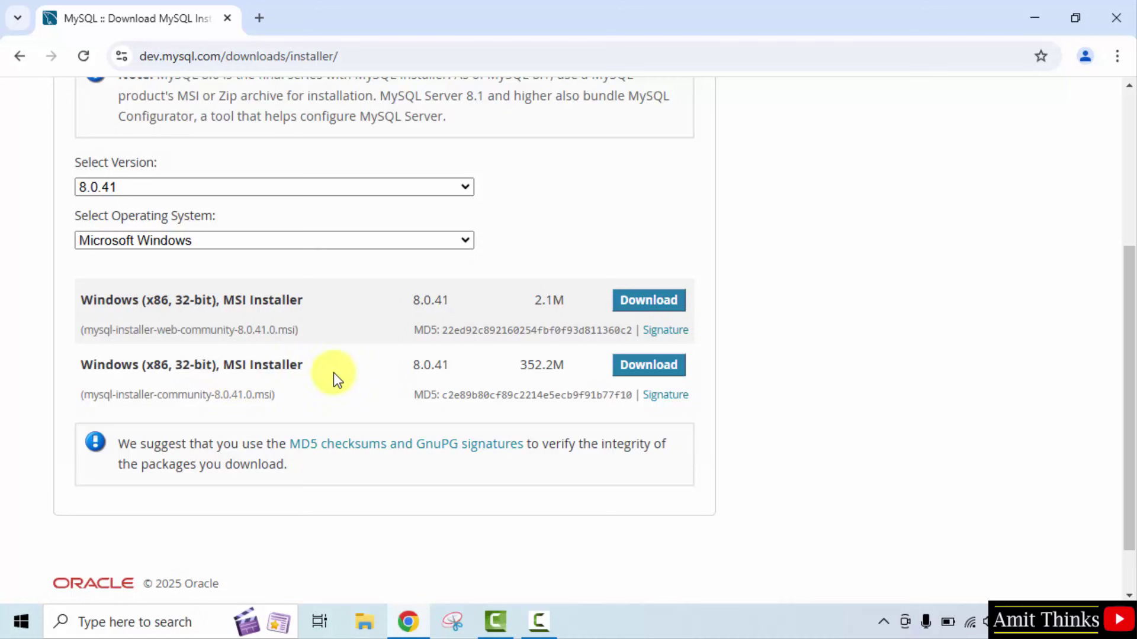
# Download the full 352.2M MSI installer without signing in, launch it, and minimize Chrome
pyautogui.click(650, 369)
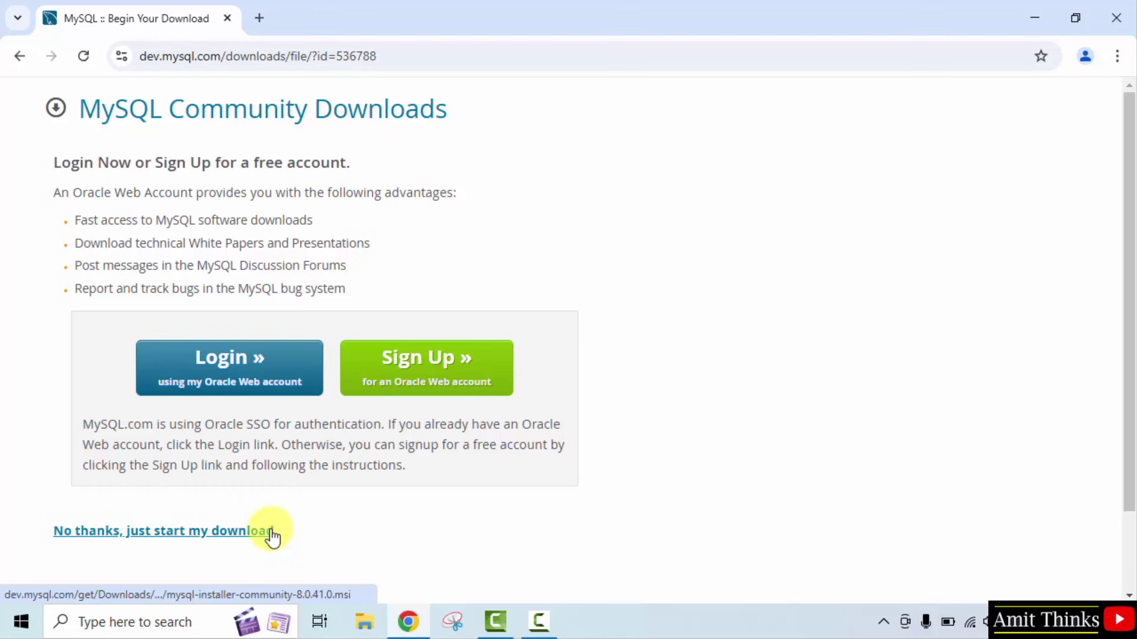
pyautogui.click(273, 536)
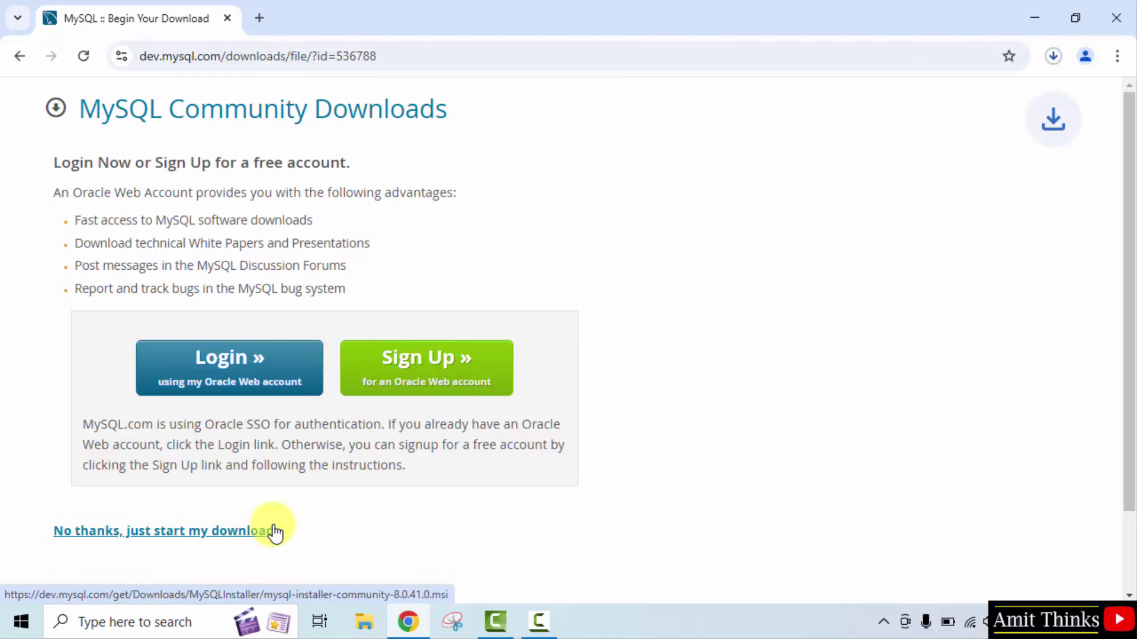
pyautogui.click(1053, 57)
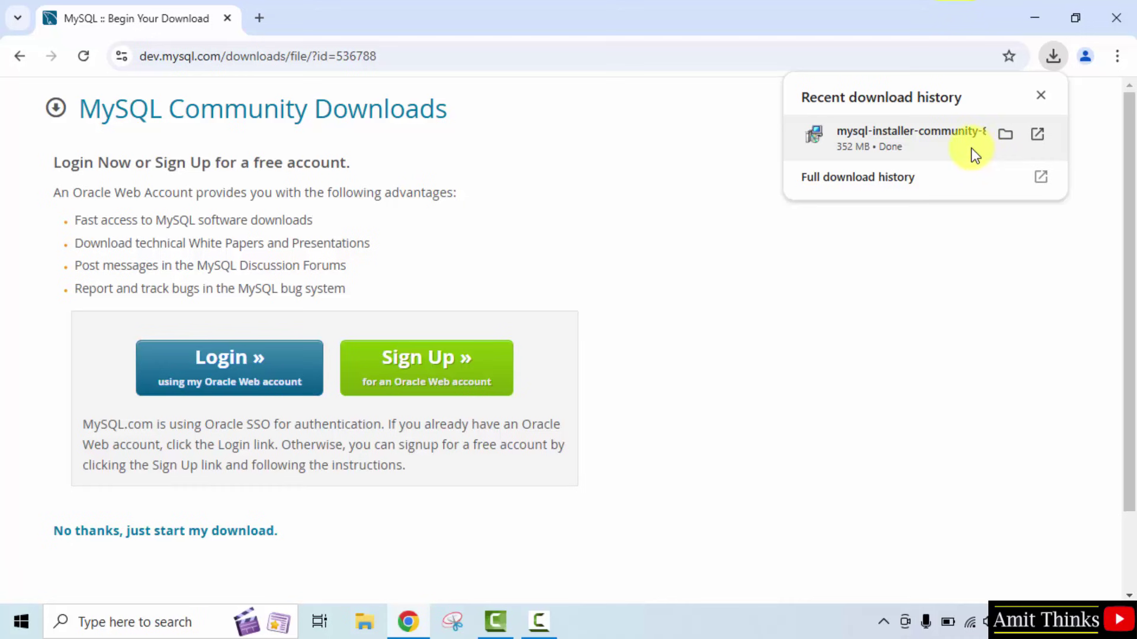
pyautogui.rightClick(971, 149)
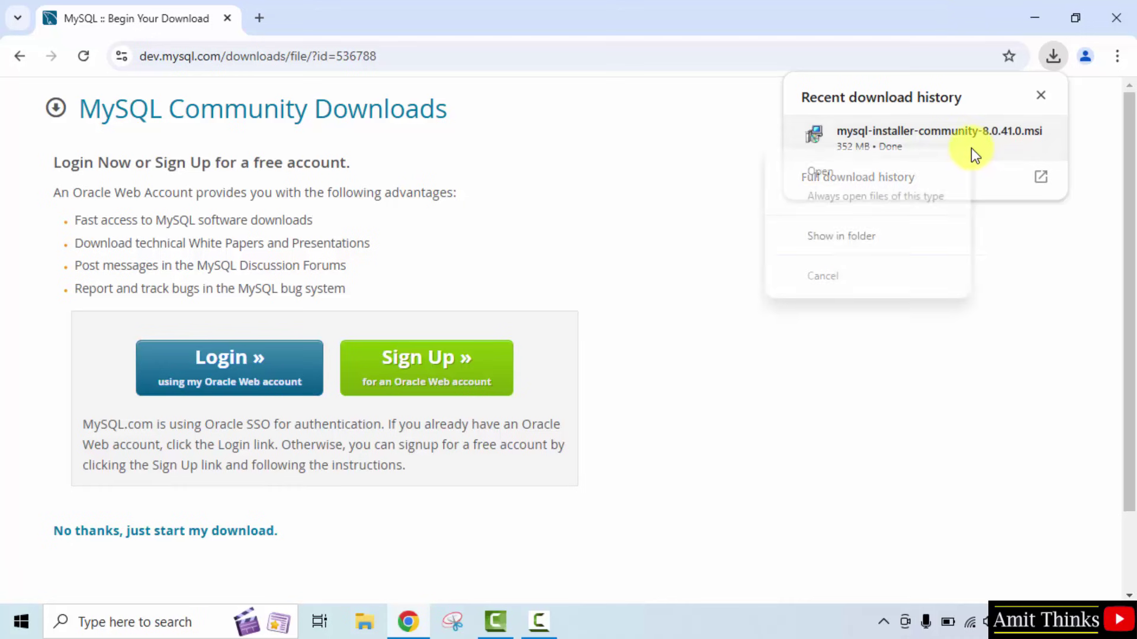
pyautogui.click(943, 172)
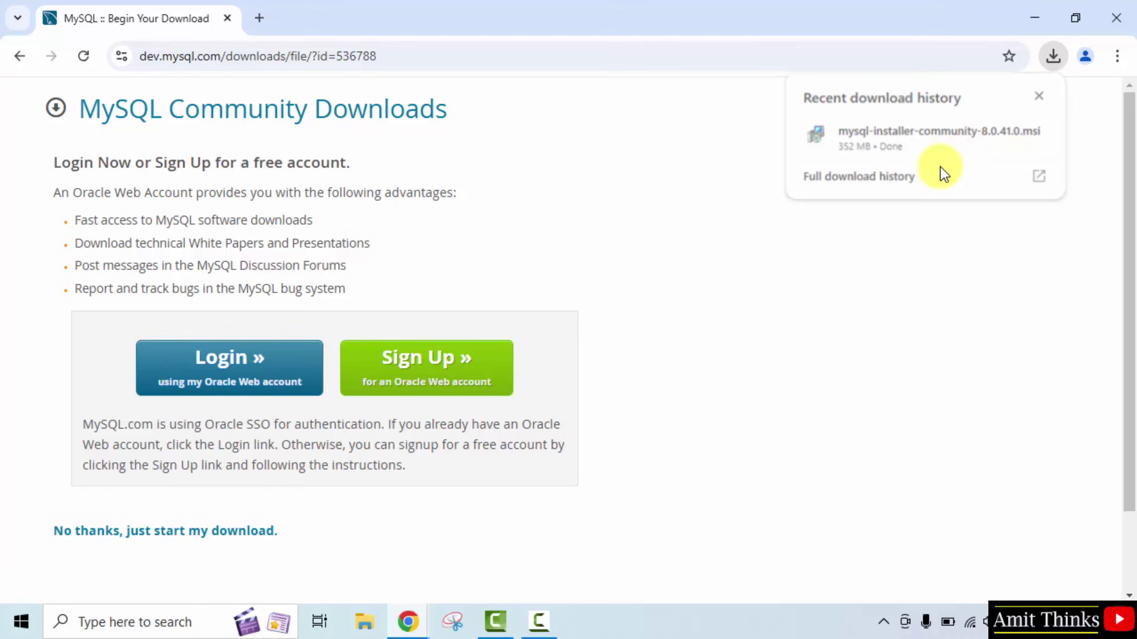
pyautogui.click(1053, 19)
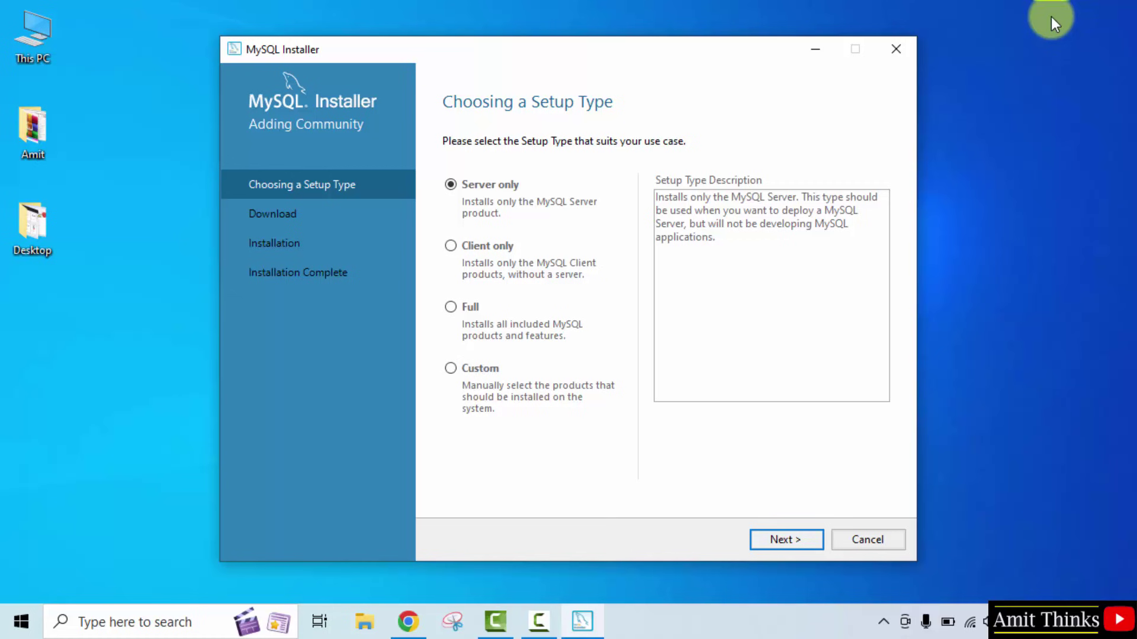
# Choose the Custom setup type and continue to product selection
pyautogui.click(450, 372)
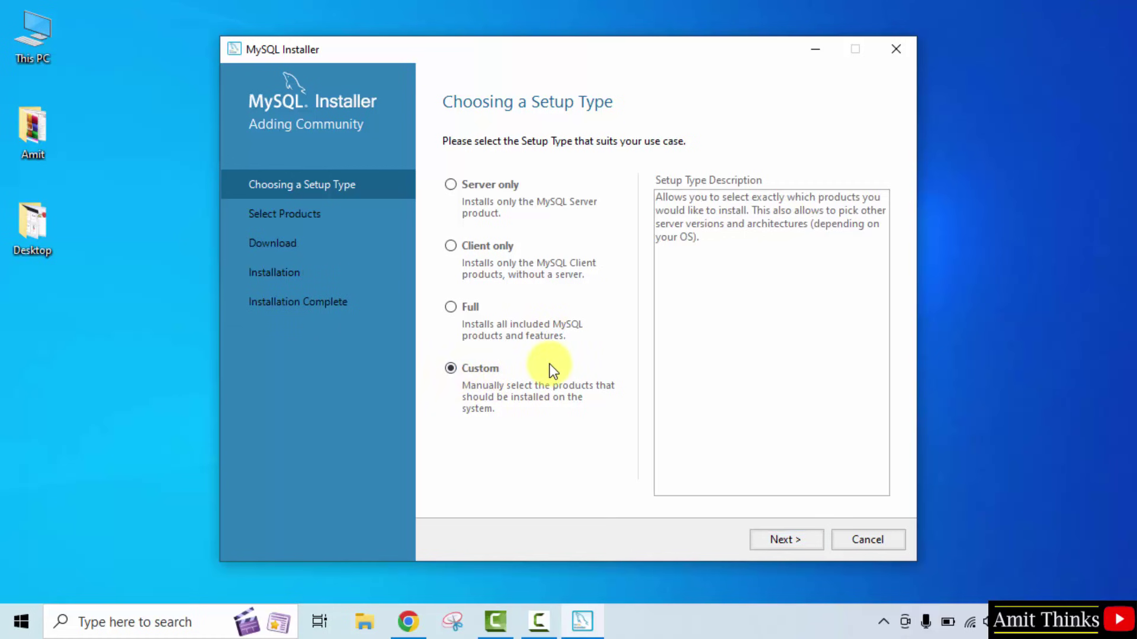
pyautogui.click(795, 541)
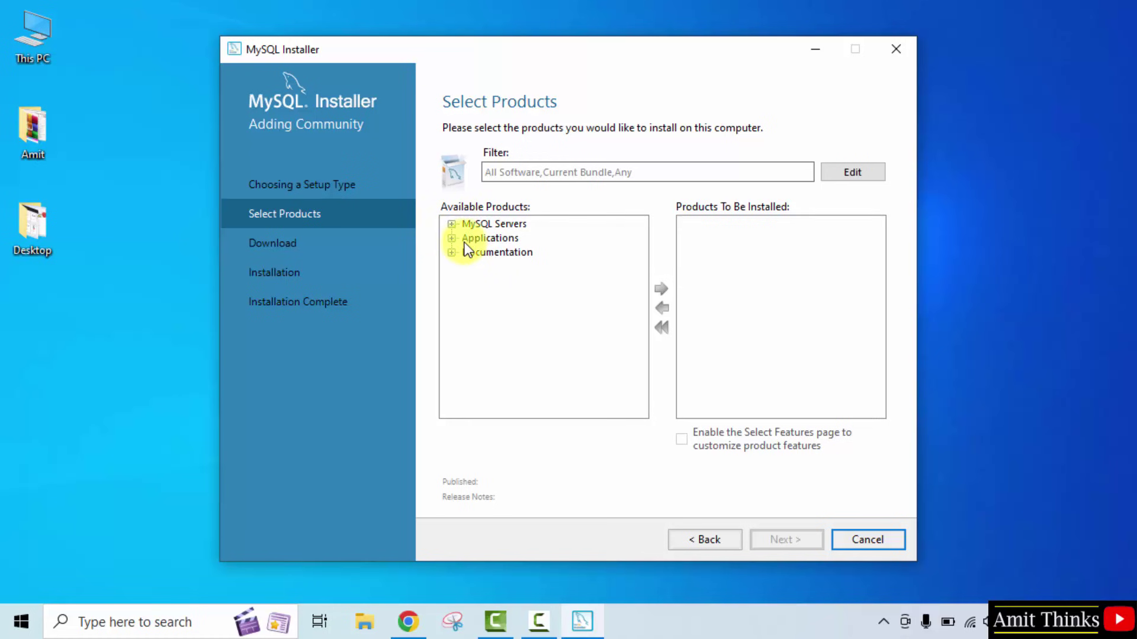
# Add MySQL Server 8.0.41 - X64 to the products to install
pyautogui.click(451, 225)
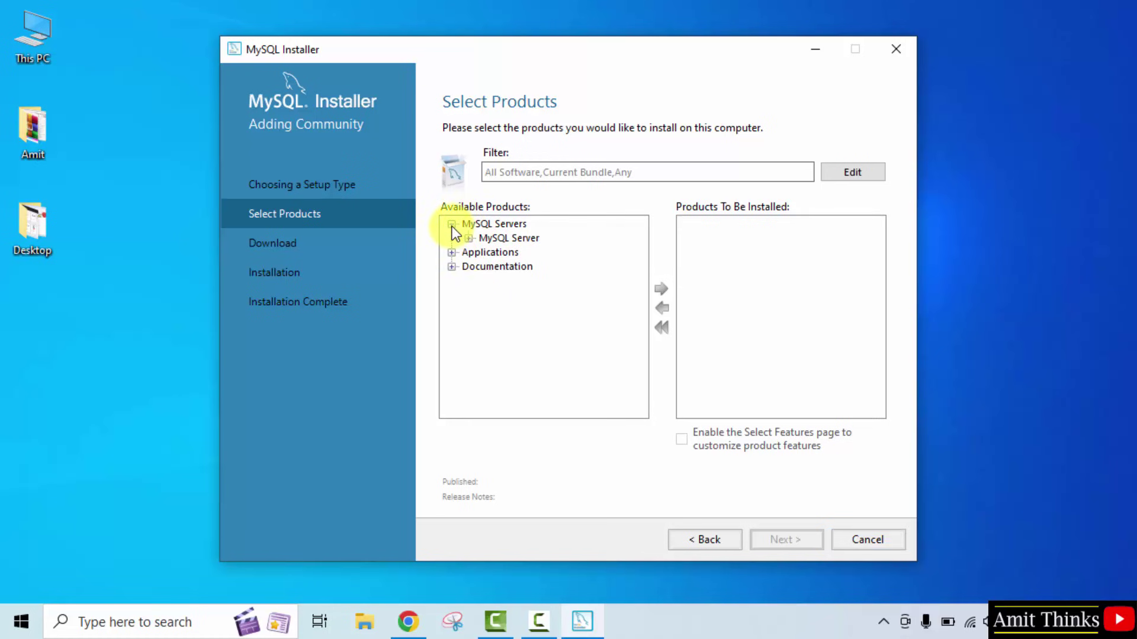
pyautogui.click(469, 238)
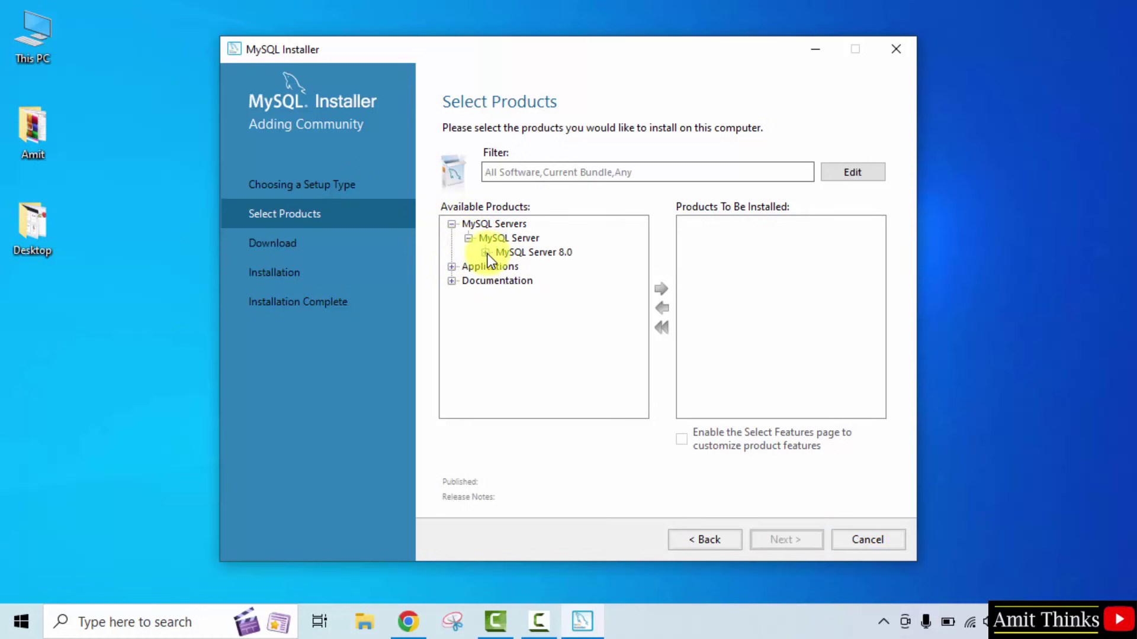
pyautogui.click(485, 252)
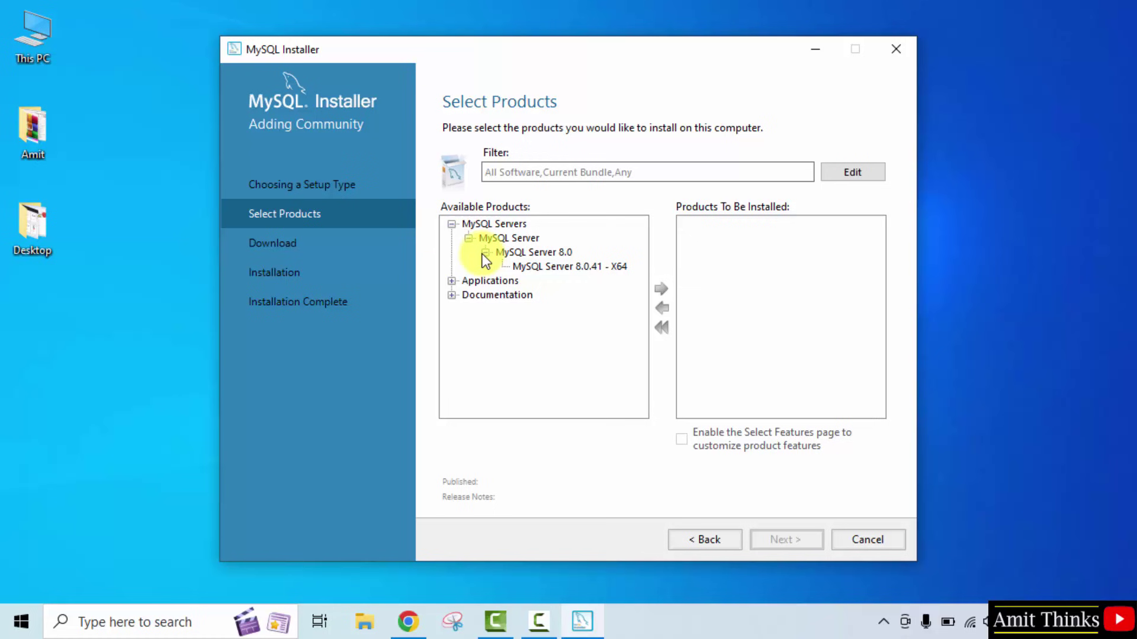
pyautogui.click(603, 268)
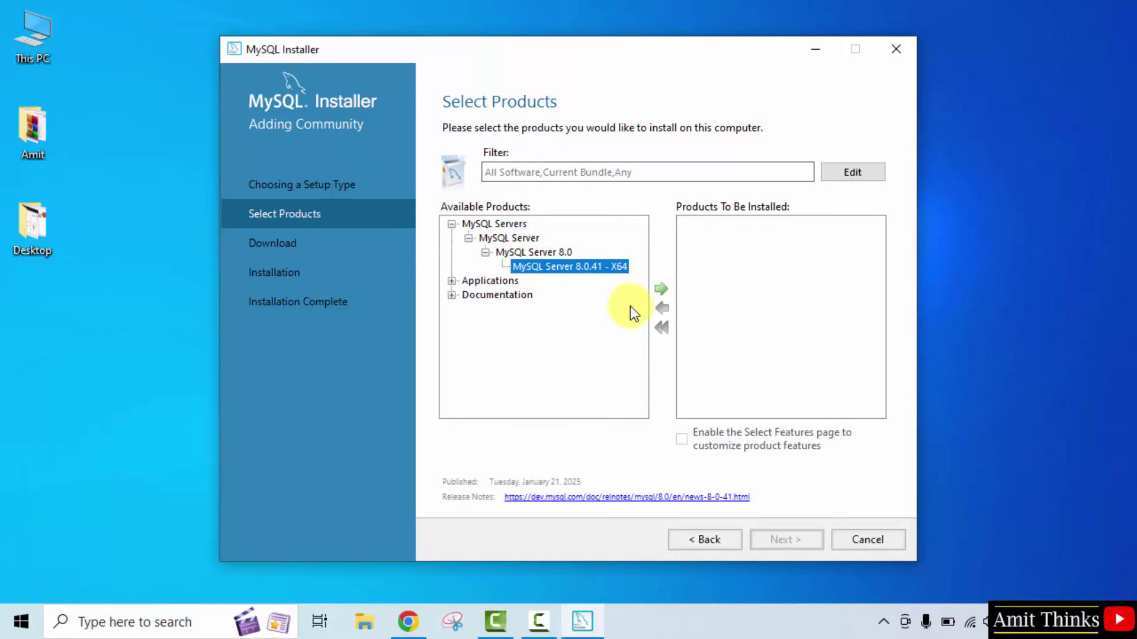
pyautogui.click(664, 291)
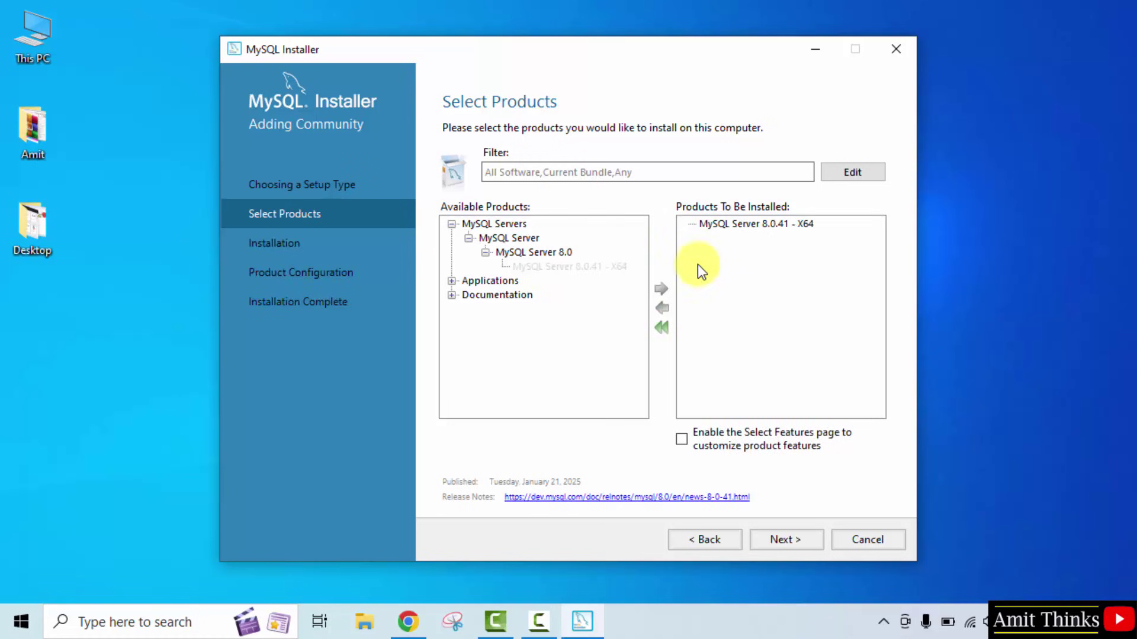
# Add MySQL Workbench 8.0.41 - X64 to the products to install
pyautogui.click(452, 282)
pyautogui.click(469, 296)
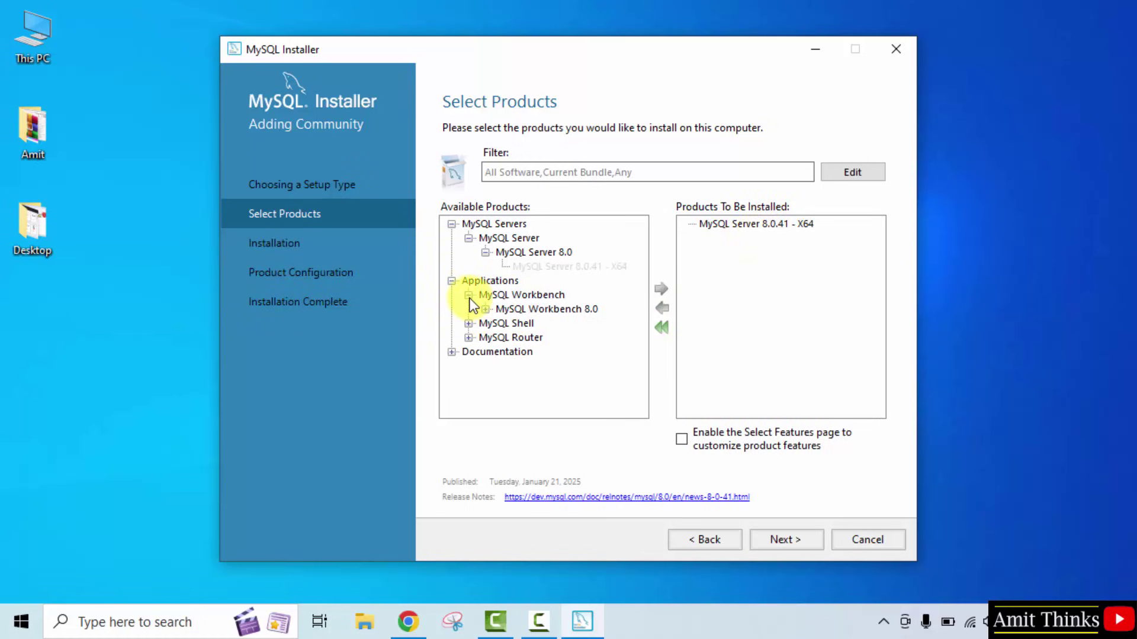
pyautogui.click(486, 309)
pyautogui.click(562, 324)
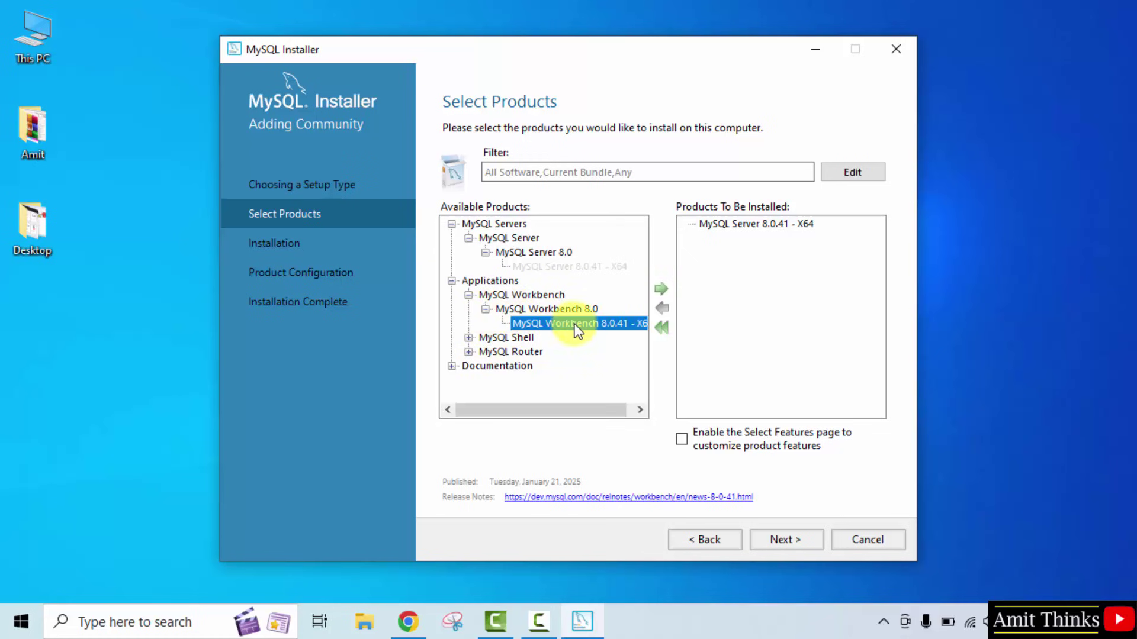
pyautogui.click(661, 290)
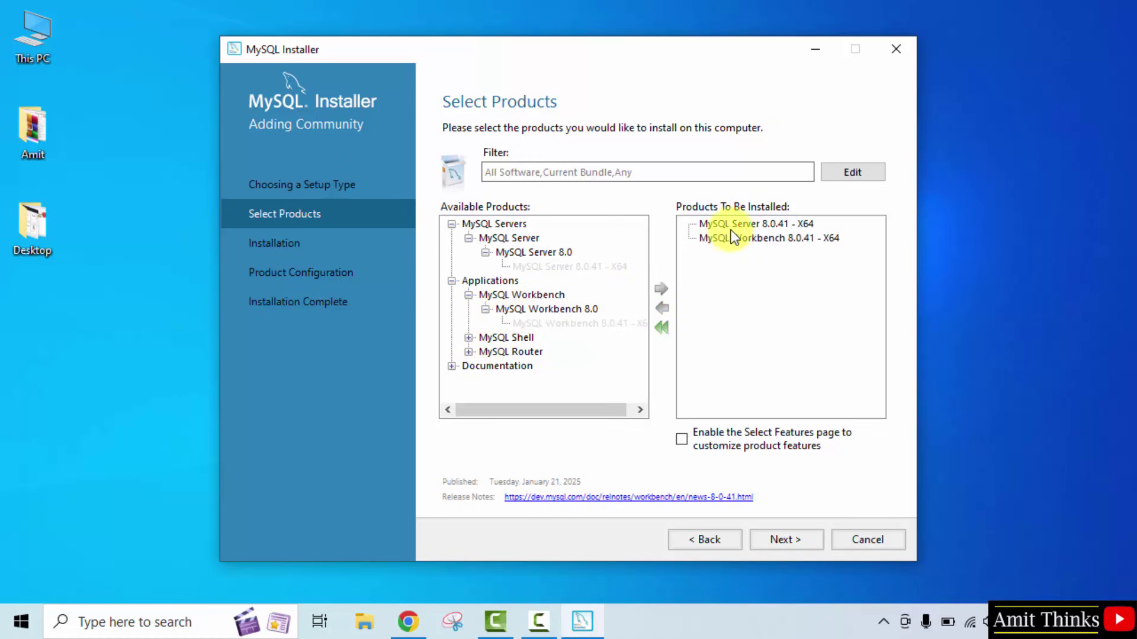
# Add MySQL Shell 8.0.41 - X64 and proceed to the Installation page
pyautogui.click(468, 338)
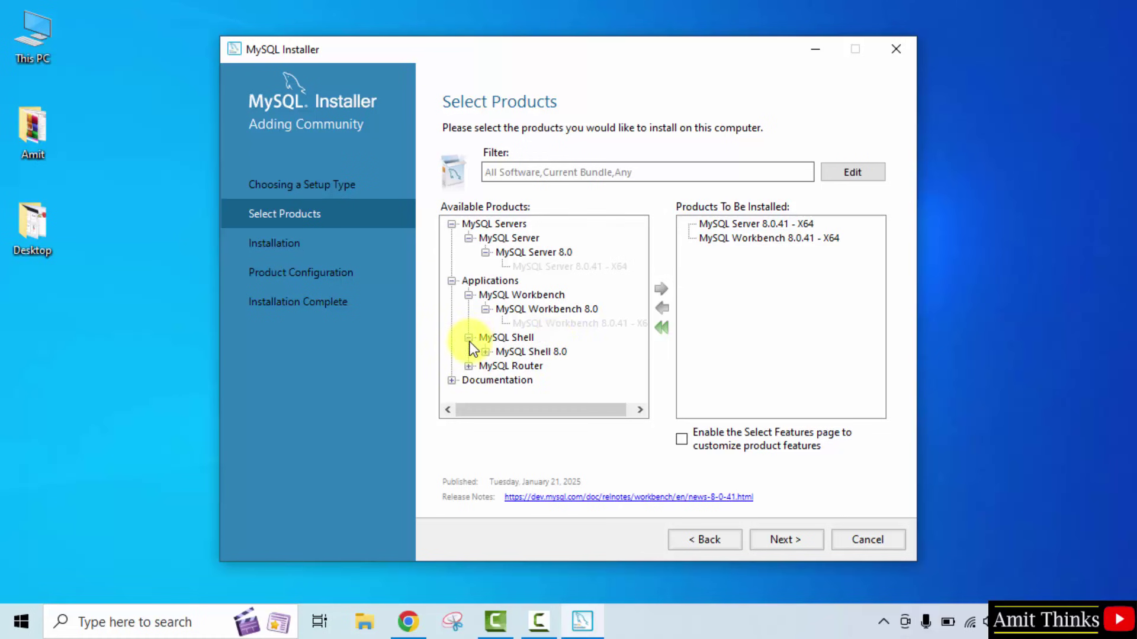
pyautogui.click(485, 352)
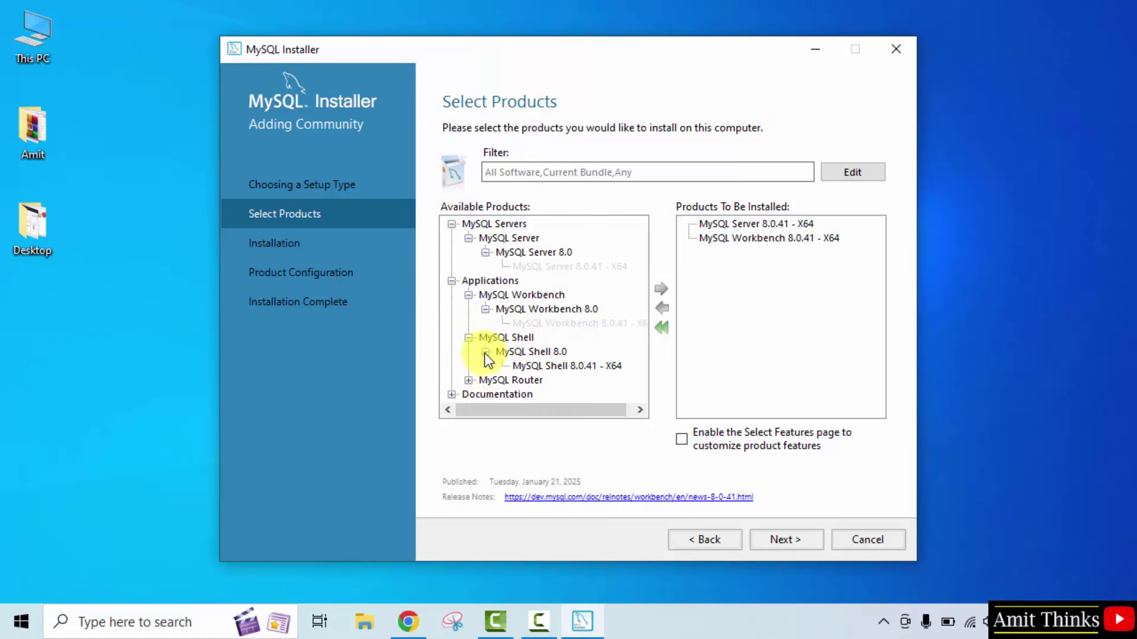
pyautogui.click(589, 368)
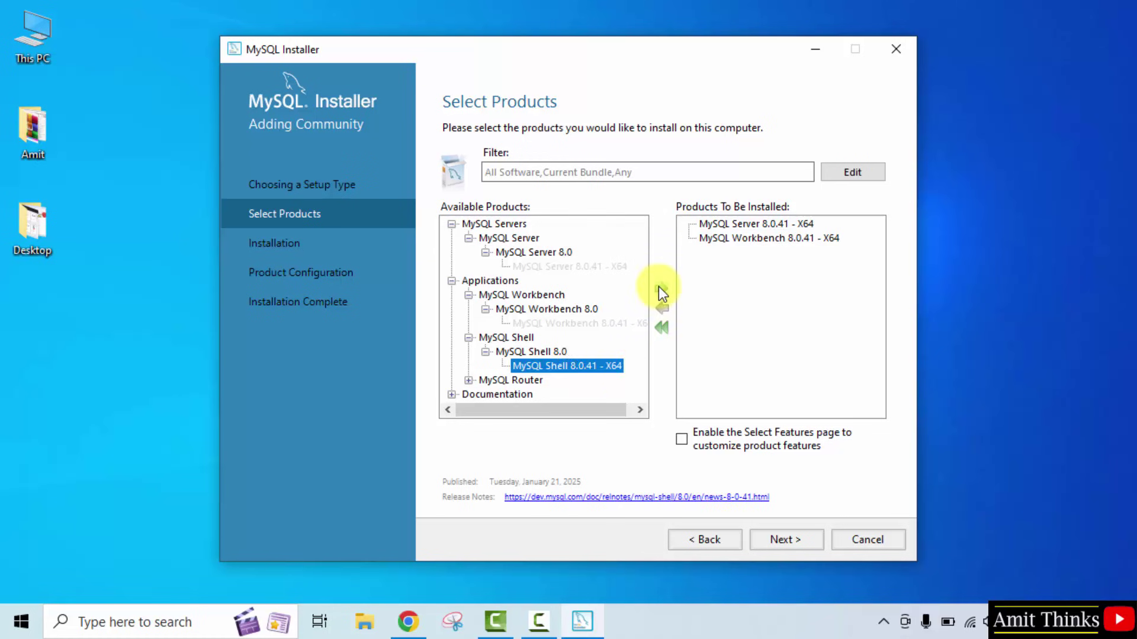
pyautogui.click(659, 289)
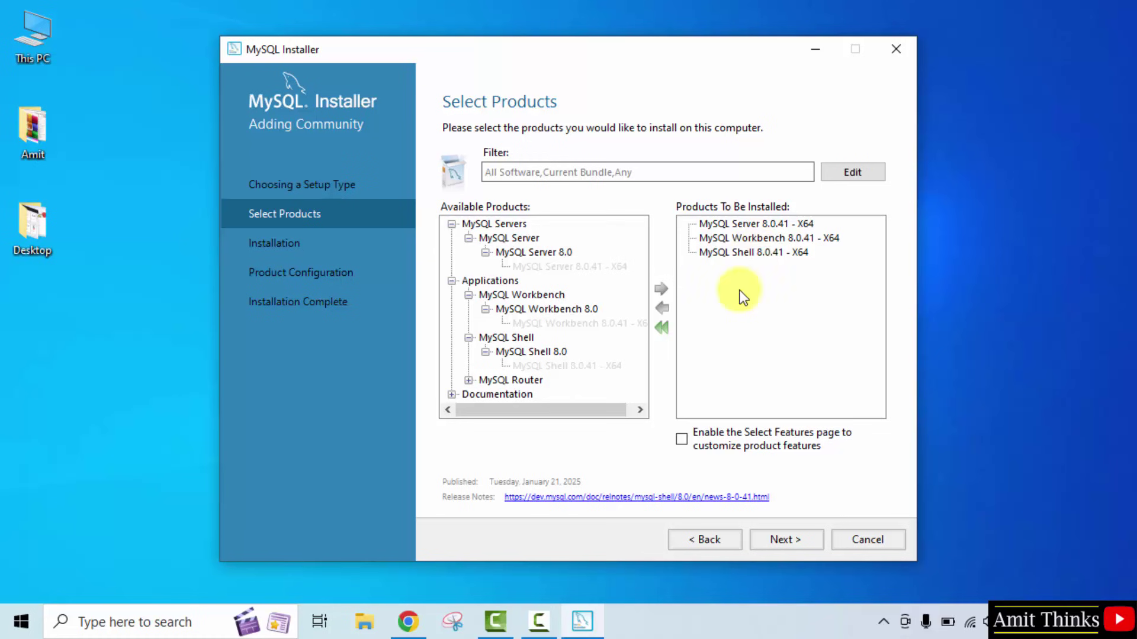
pyautogui.click(780, 546)
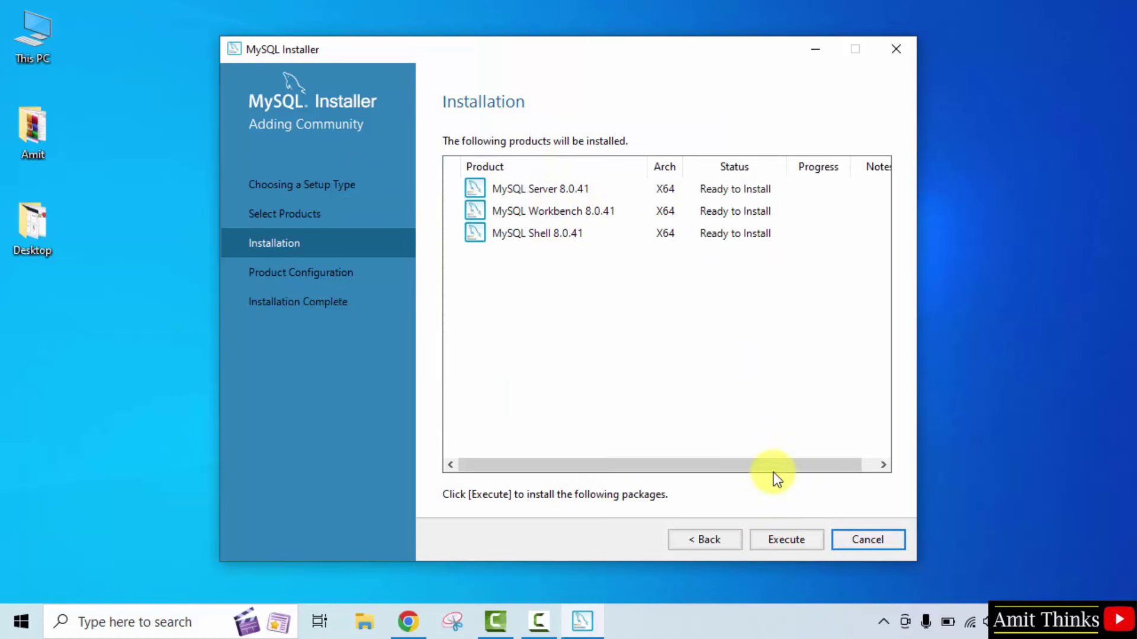
# Install Server, Workbench and Shell 8.0.41, continuing once all three show Complete
pyautogui.click(786, 539)
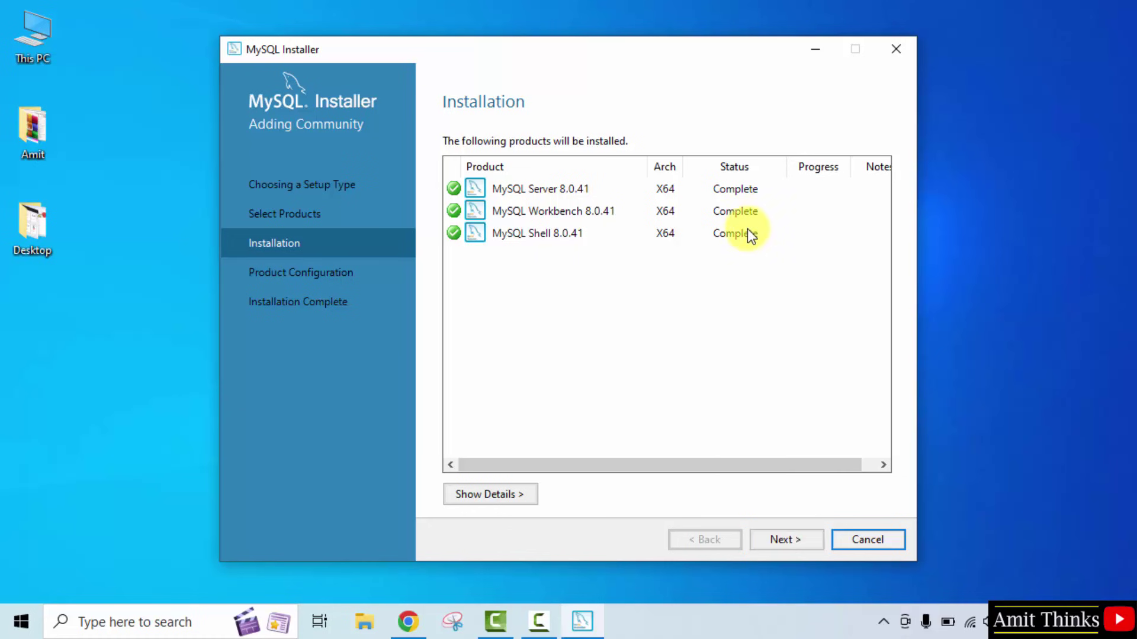
pyautogui.click(791, 538)
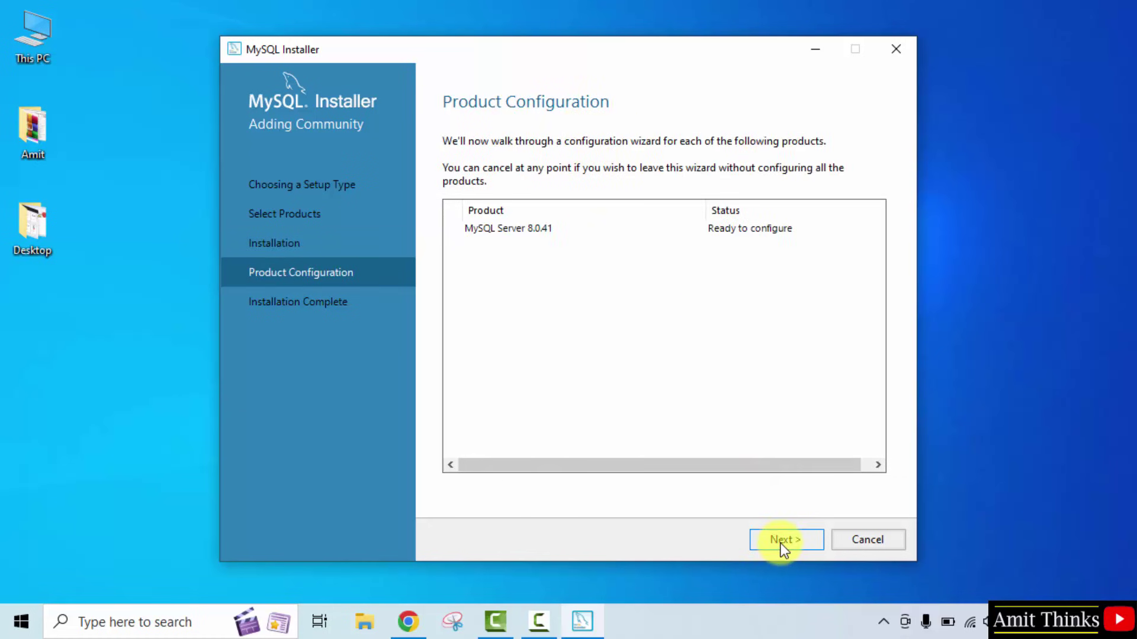
# Keep default Type and Networking and strong password authentication for MySQL Server 8.0.41
pyautogui.click(780, 540)
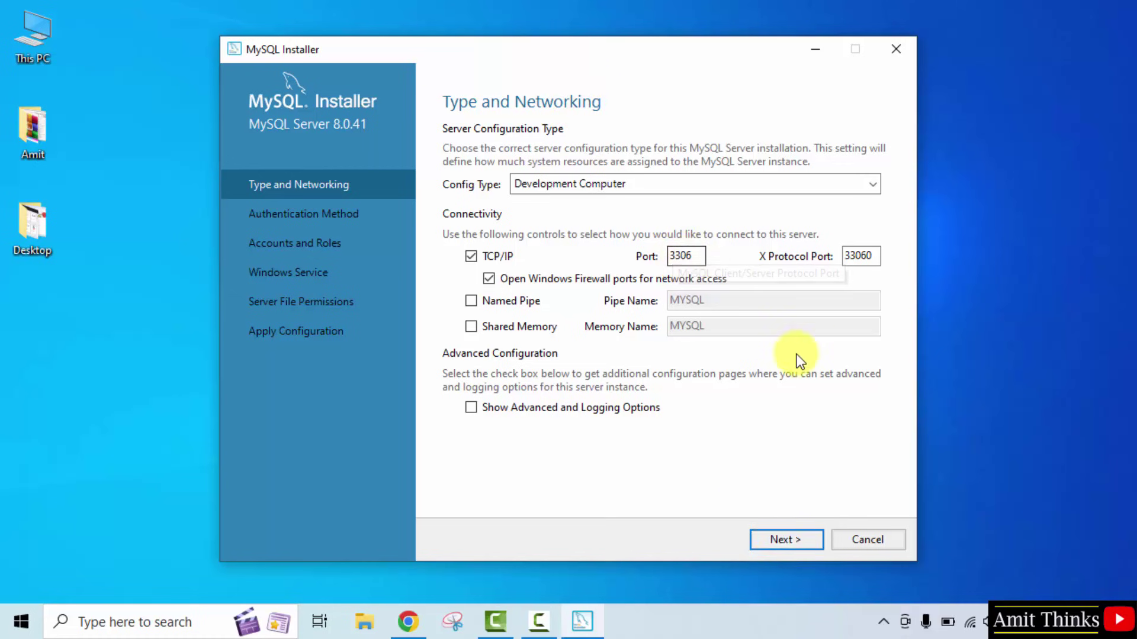
pyautogui.click(787, 542)
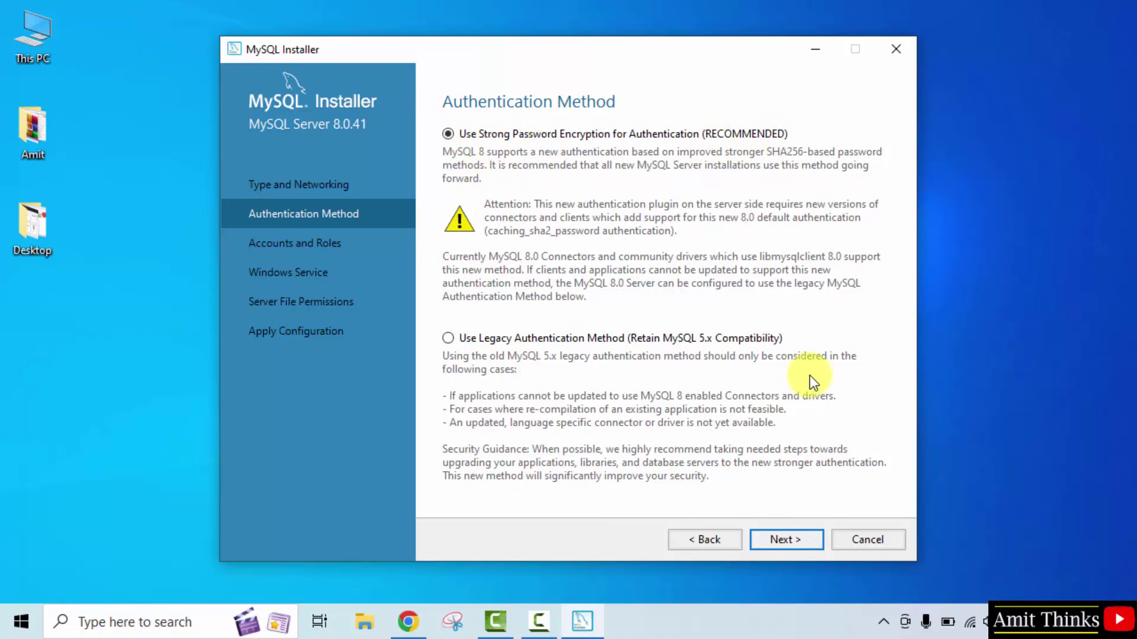
pyautogui.click(777, 545)
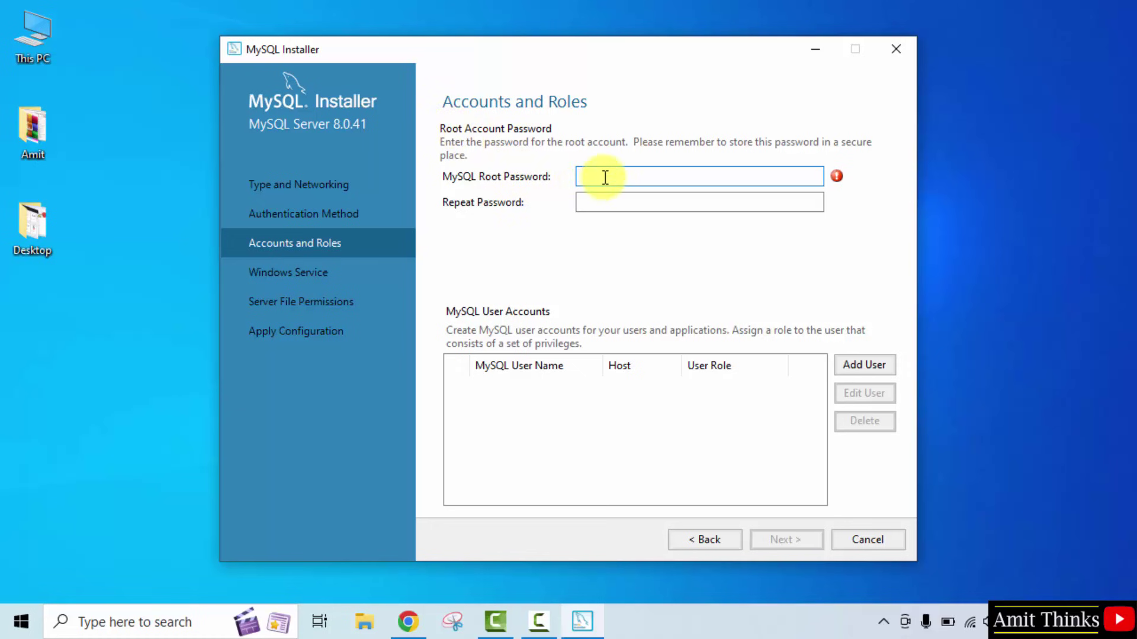
# Enter and confirm the root account password, then continue to Windows Service
pyautogui.press('Tab')
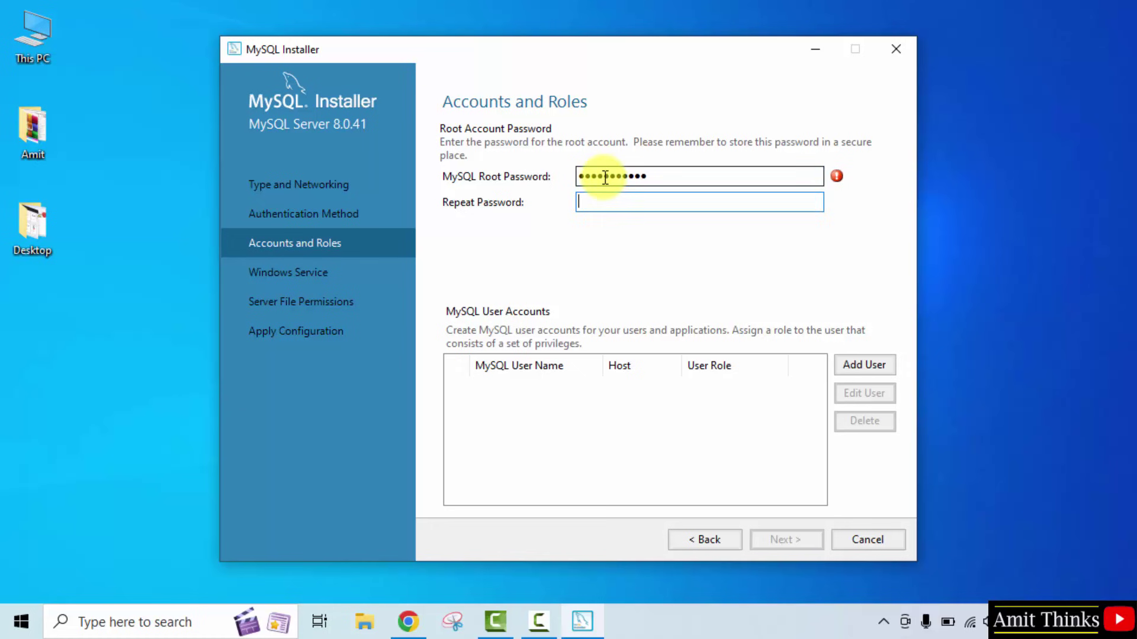
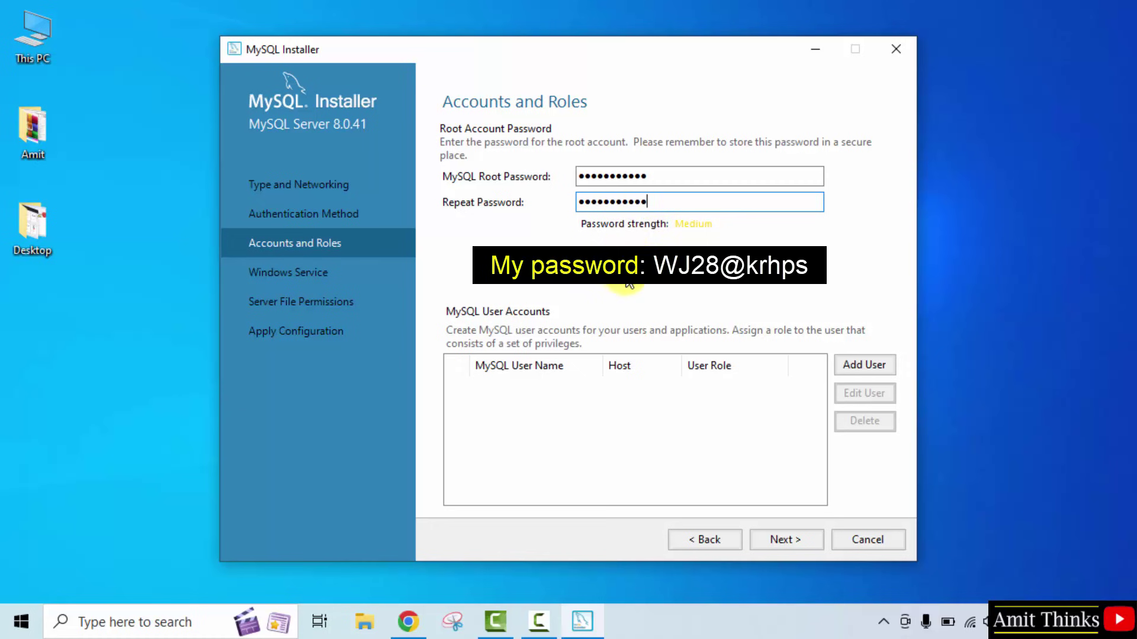
pyautogui.click(777, 541)
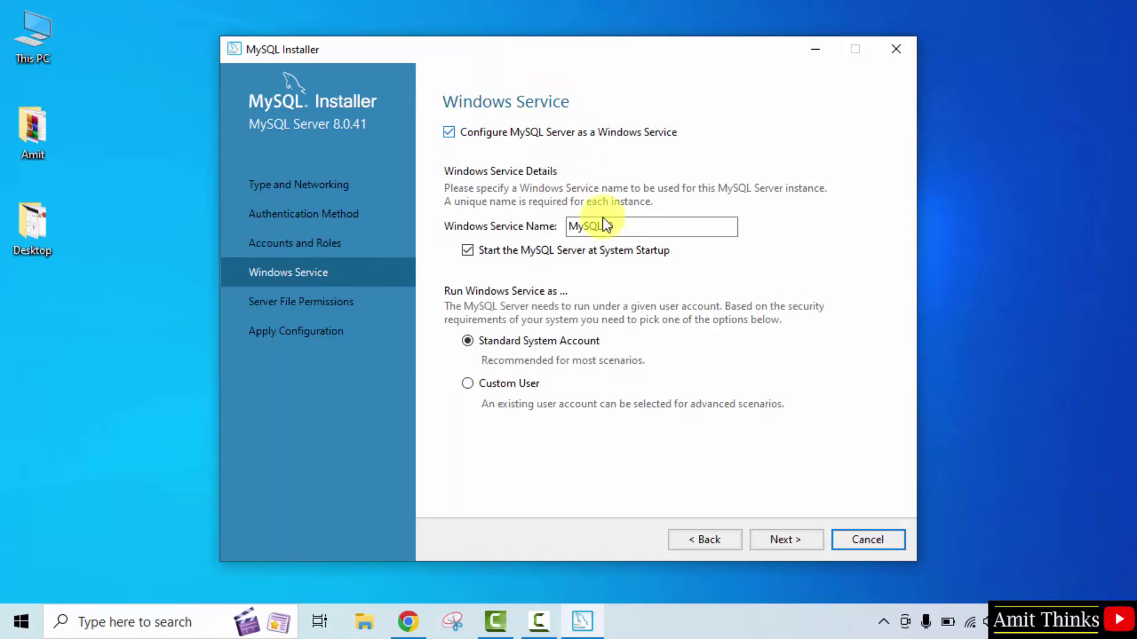
# Keep the default MySQL80 Windows service and server file permission settings
pyautogui.click(766, 541)
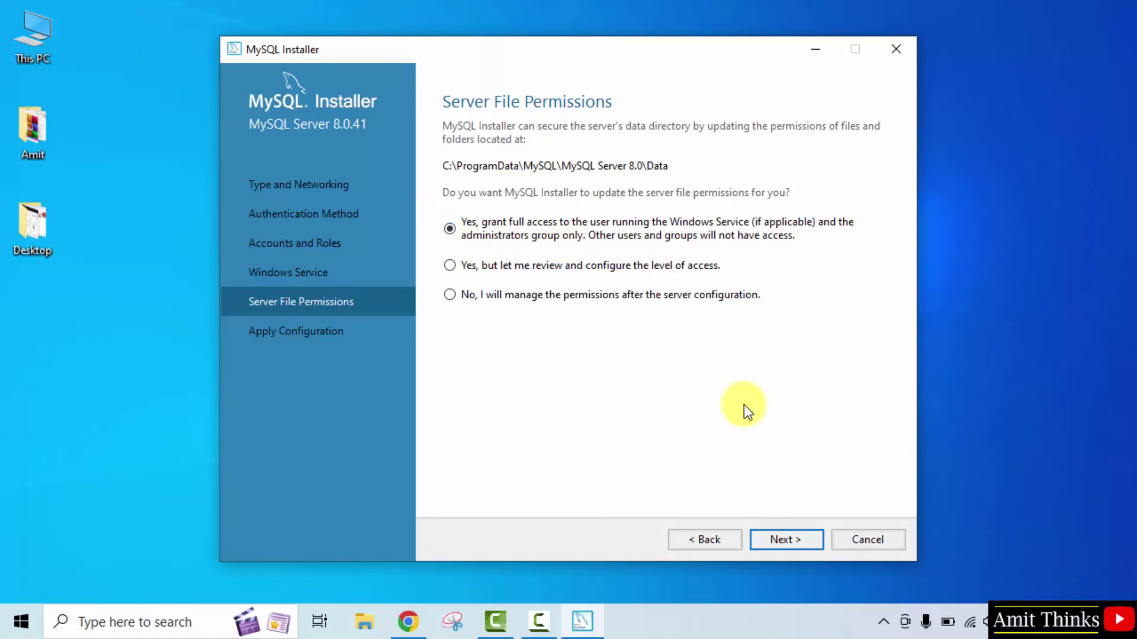
pyautogui.click(783, 541)
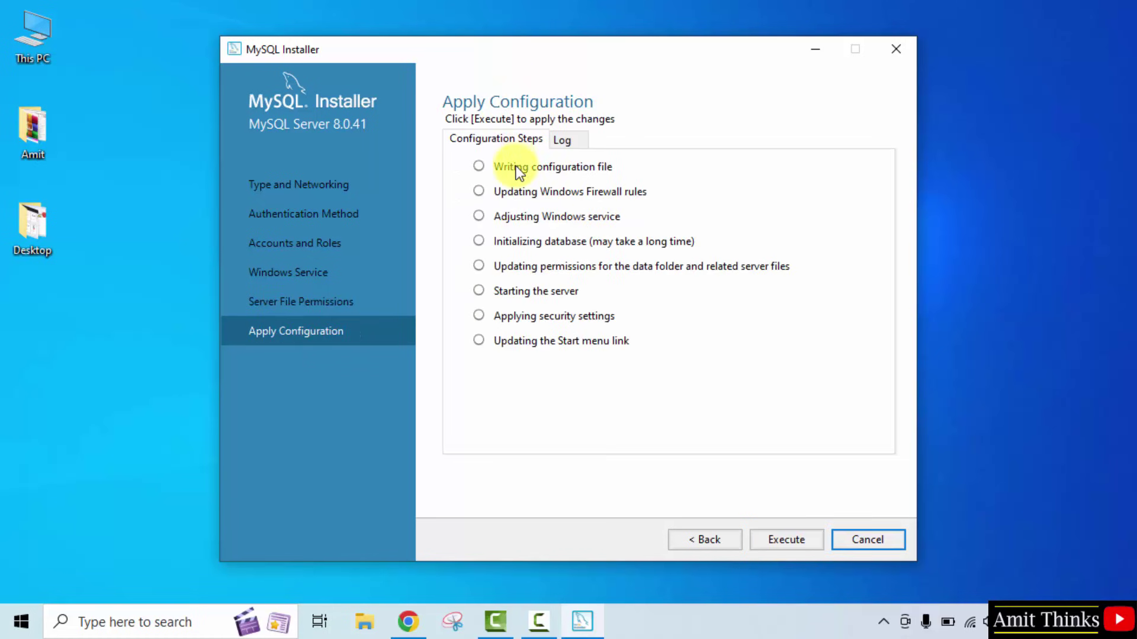
# Execute all eight MySQL Server 8.0.41 configuration steps and continue to the Installation Complete summary
pyautogui.click(780, 534)
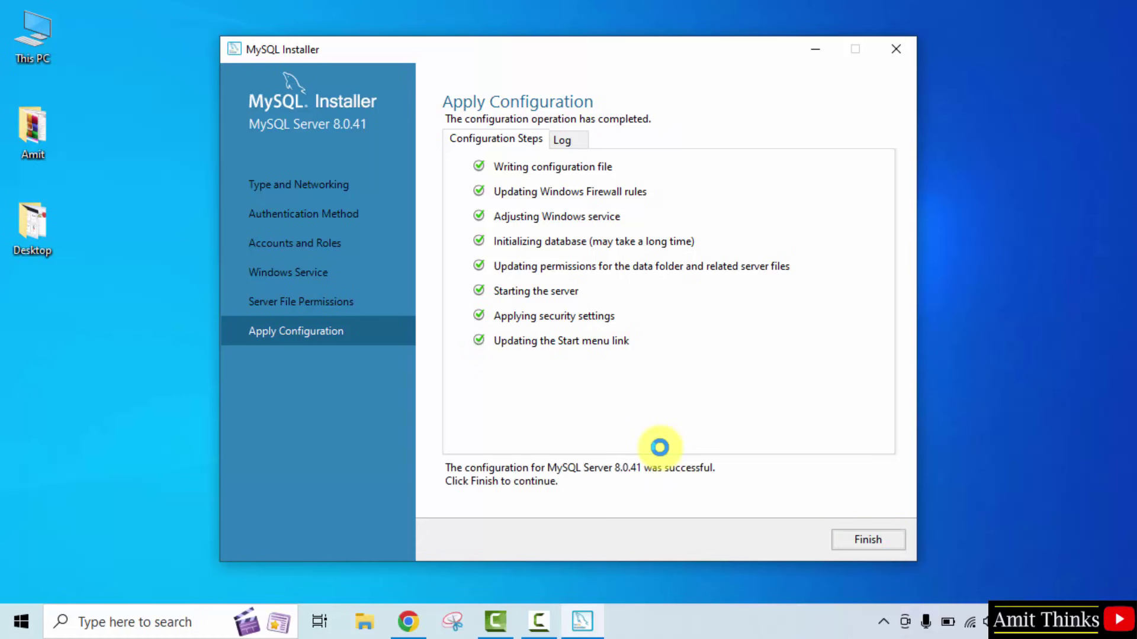
pyautogui.click(875, 544)
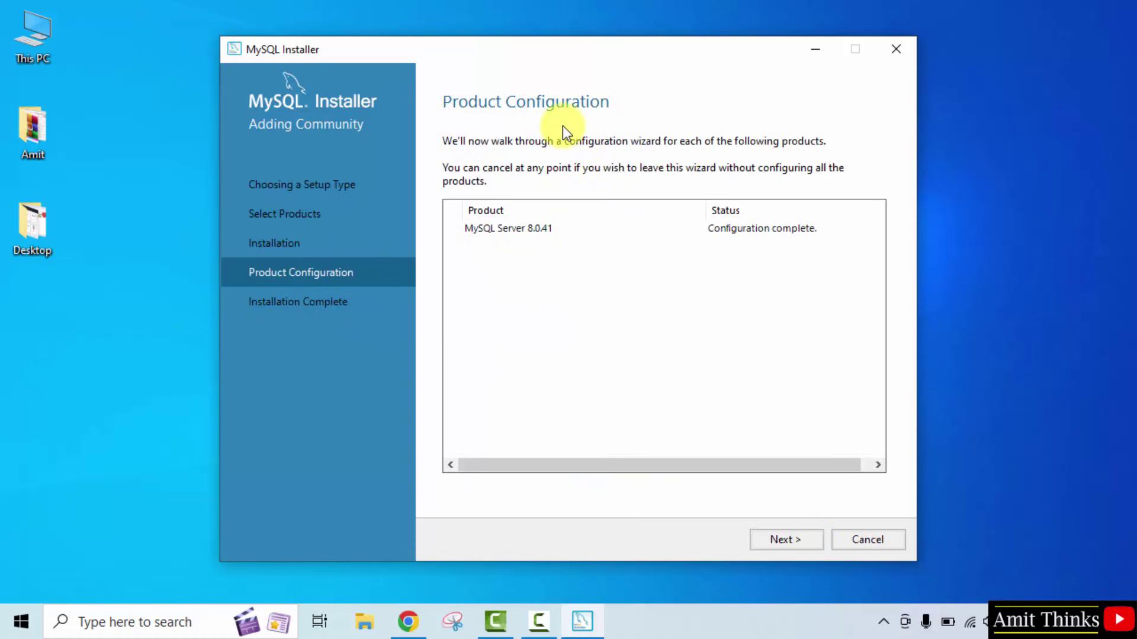
pyautogui.click(786, 541)
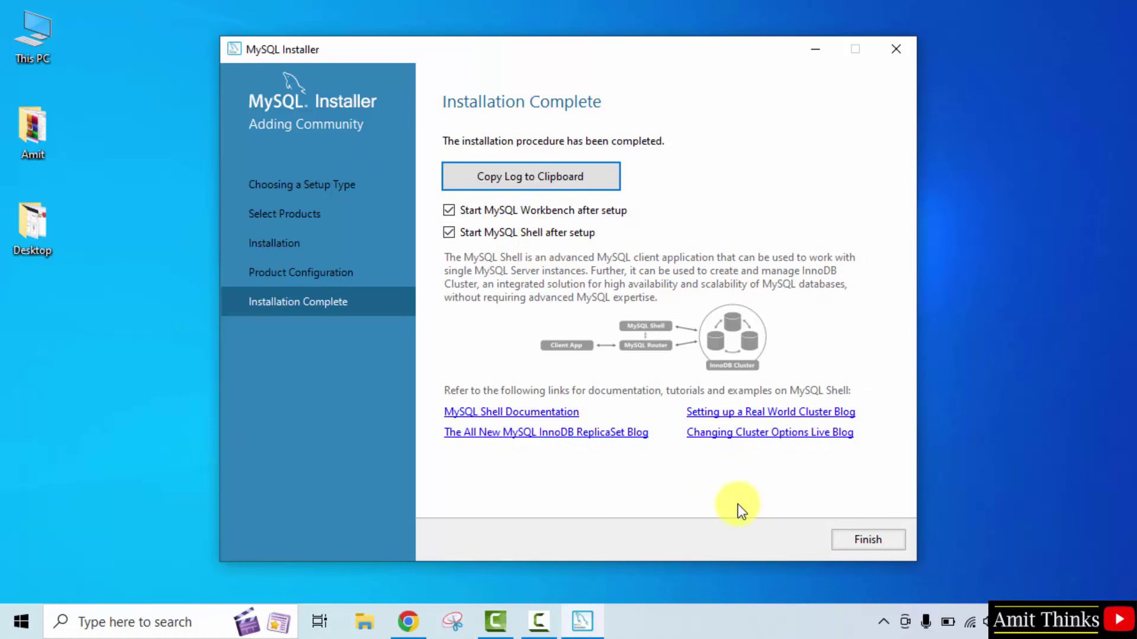
# Finish the installer and minimize the launched MySQL Shell and MySQL Workbench windows
pyautogui.click(868, 540)
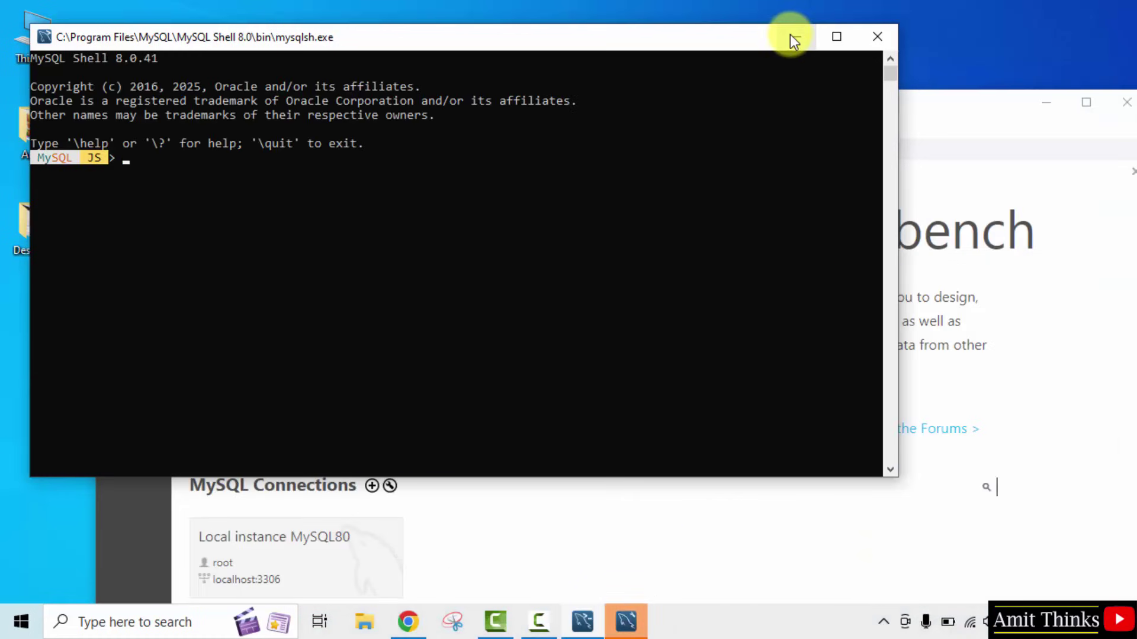
pyautogui.click(792, 38)
pyautogui.click(1044, 103)
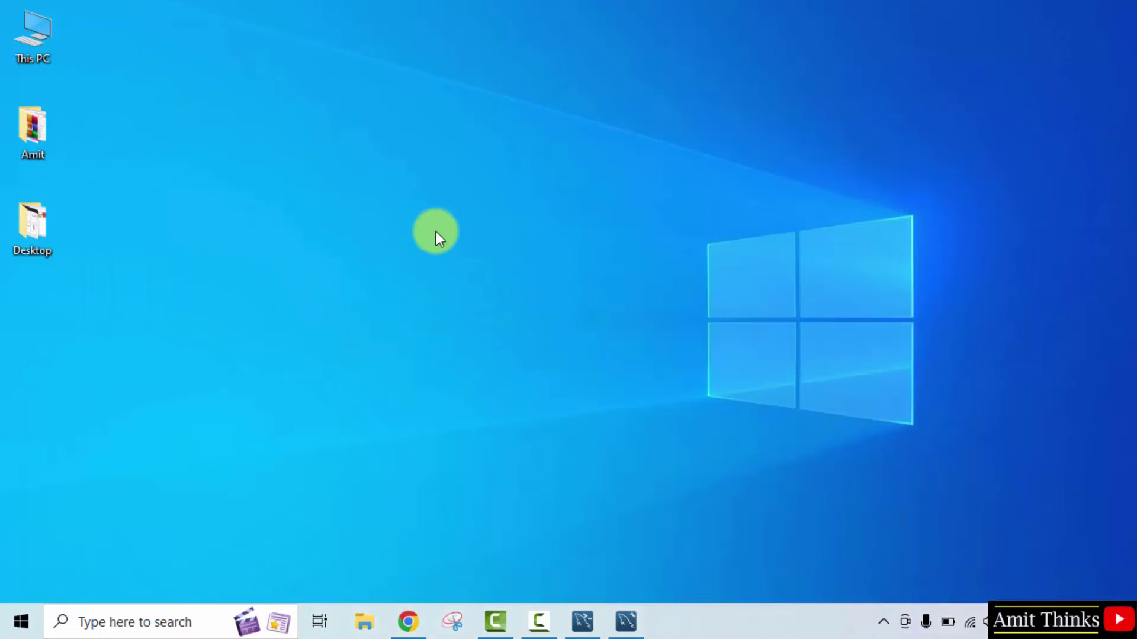
# Browse in File Explorer to C:\Program Files\MySQL\MySQL Server 8.0\bin
pyautogui.doubleClick(29, 58)
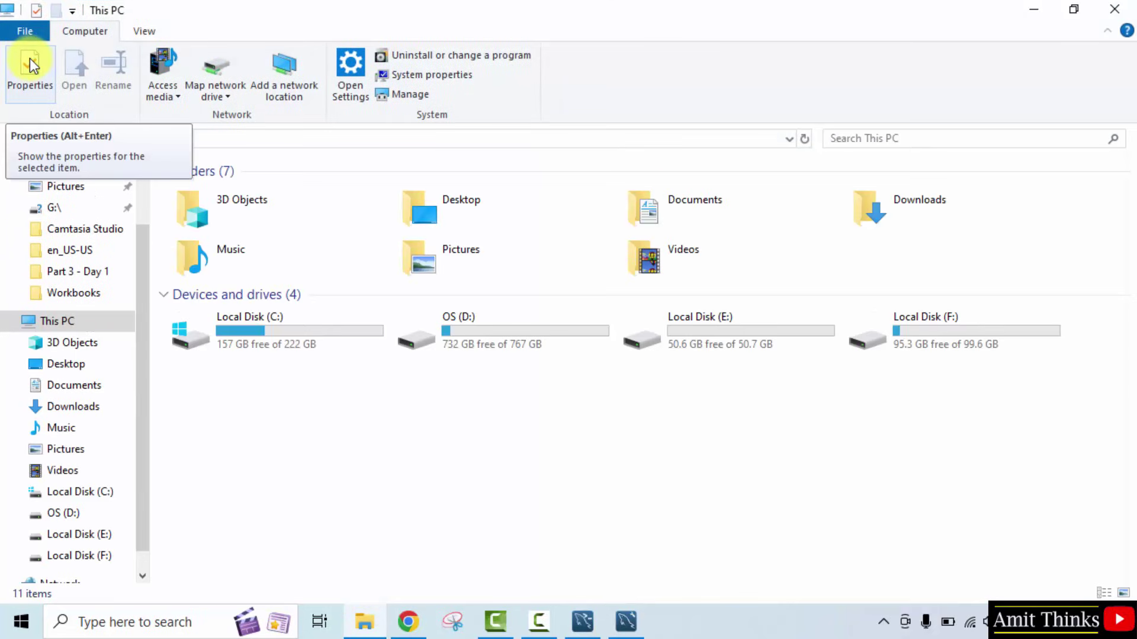
pyautogui.doubleClick(264, 325)
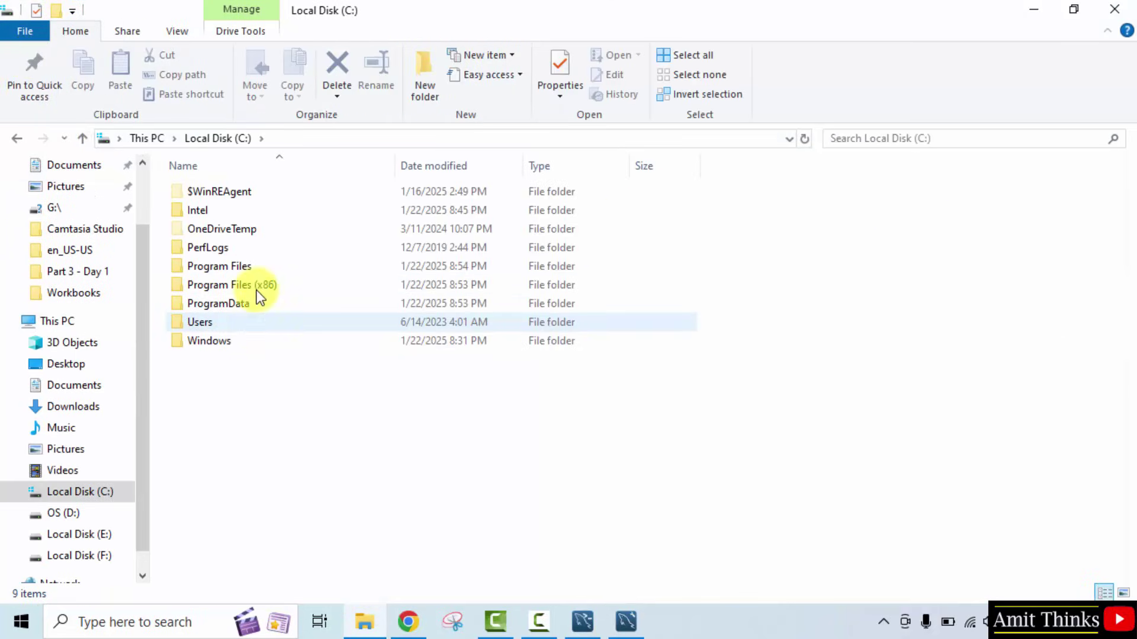
pyautogui.click(247, 267)
pyautogui.doubleClick(247, 266)
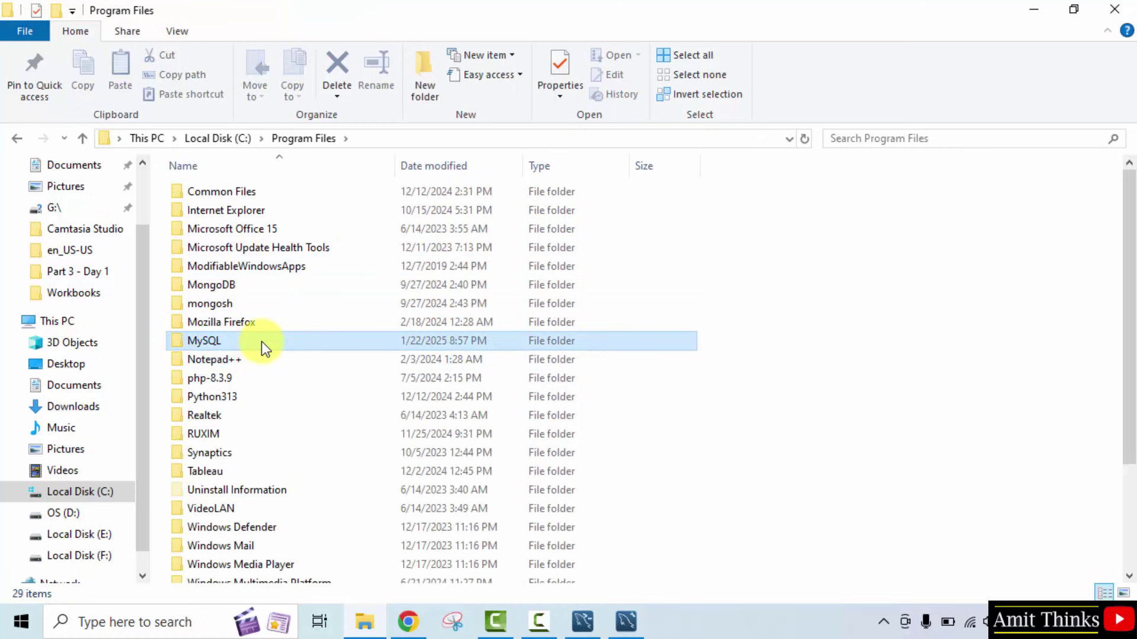
pyautogui.click(290, 344)
pyautogui.doubleClick(290, 342)
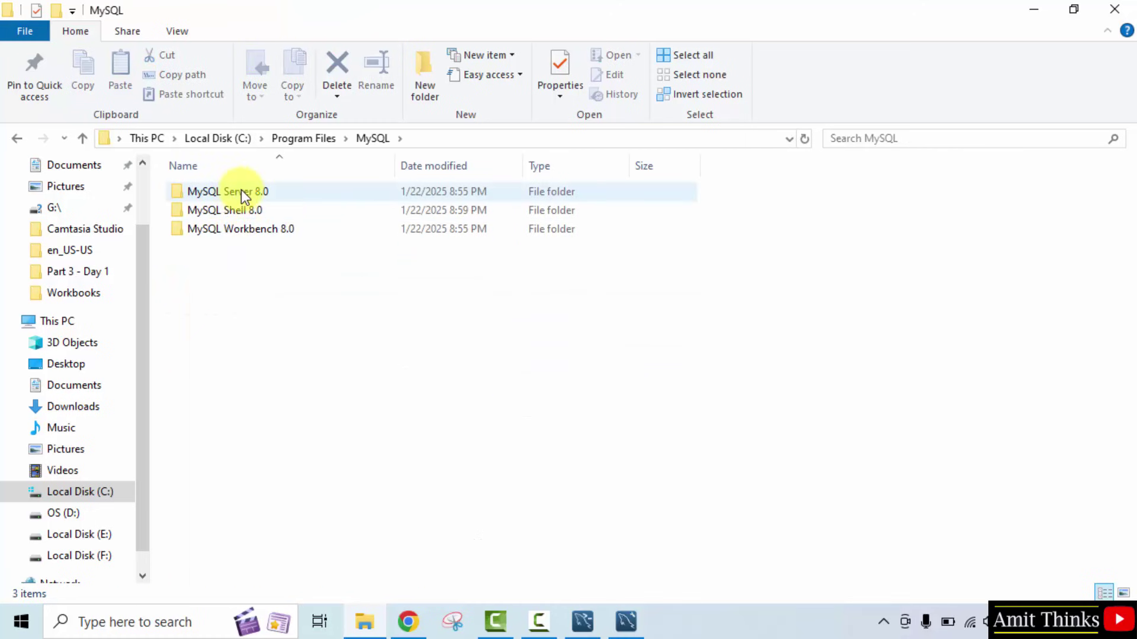
pyautogui.doubleClick(304, 190)
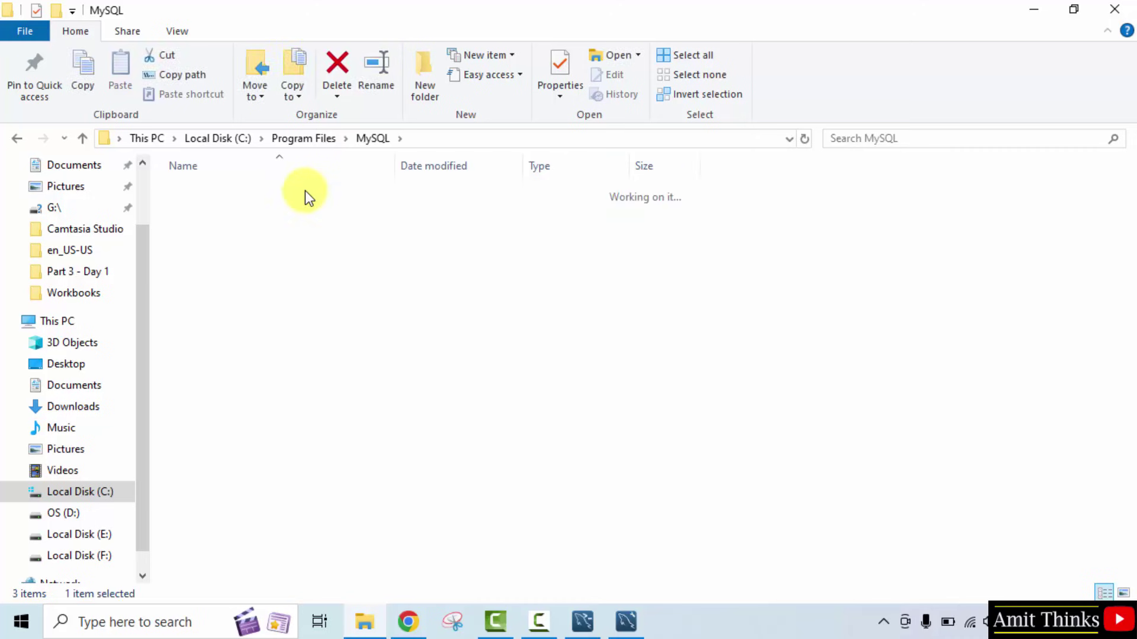
pyautogui.doubleClick(284, 192)
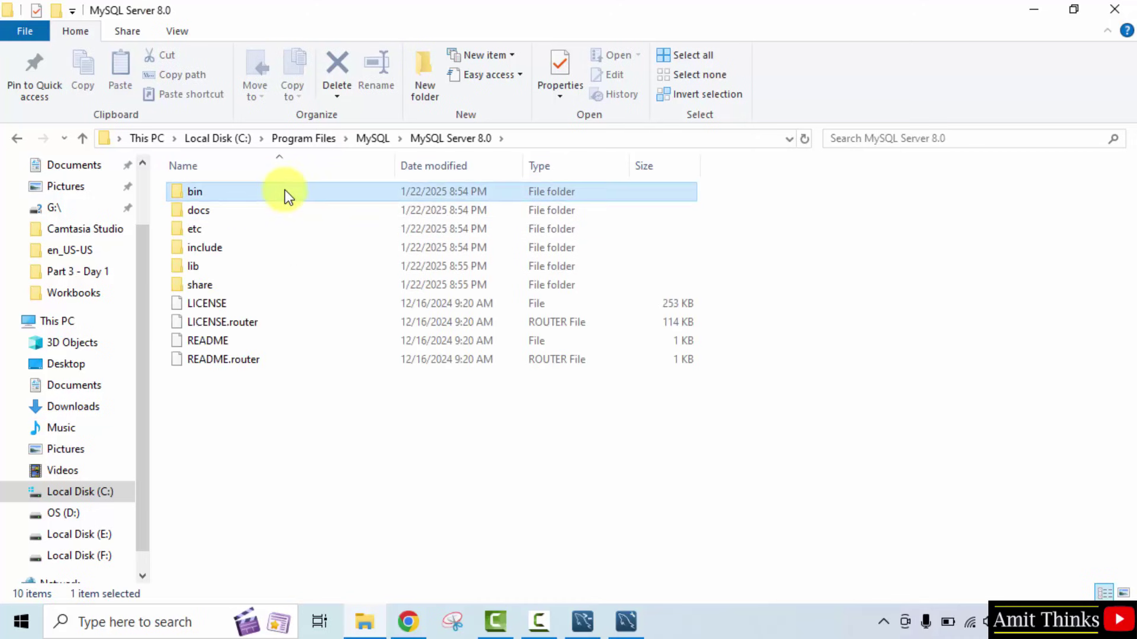
# Copy the bin folder's full path from the address bar, then minimize File Explorer
pyautogui.click(570, 140)
pyautogui.rightClick(326, 144)
pyautogui.click(375, 201)
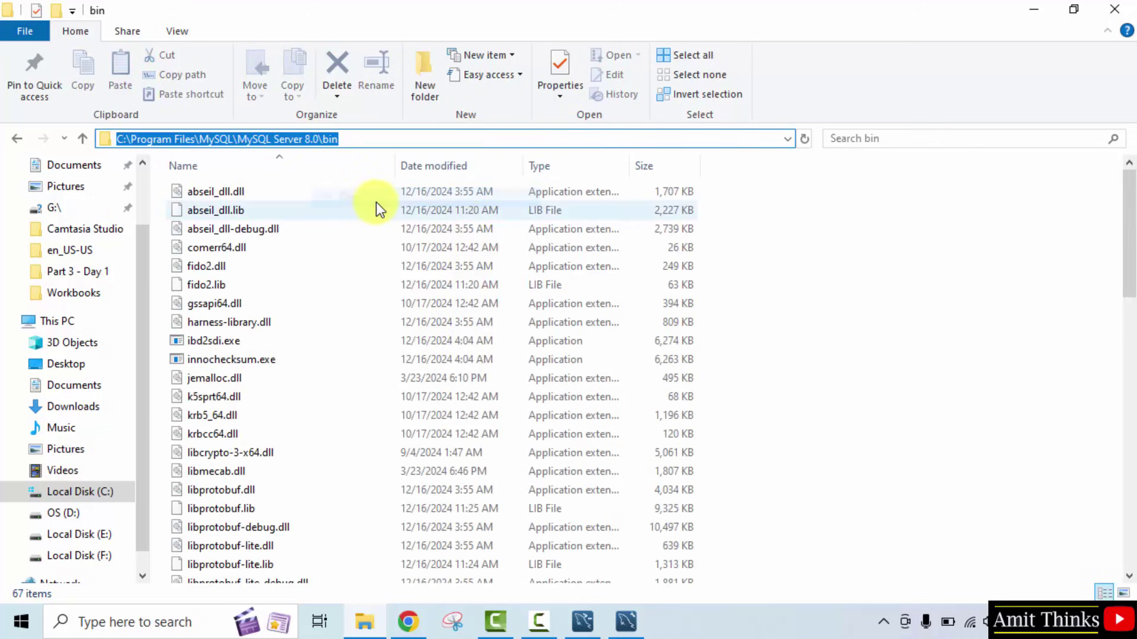
pyautogui.click(1040, 10)
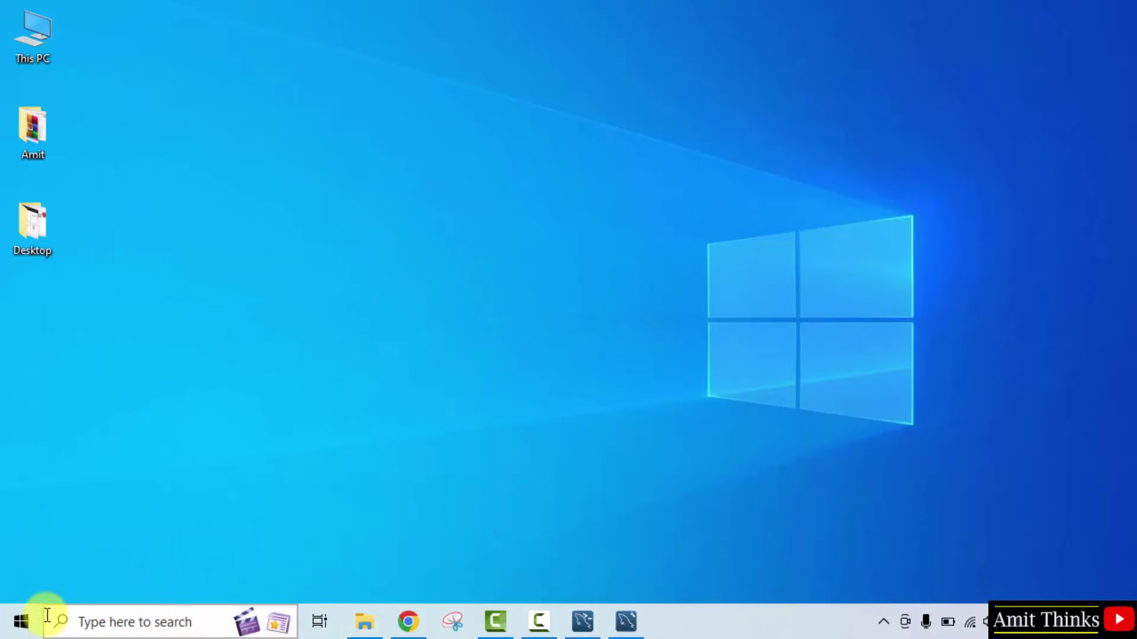
# Search for environment variables and open the system Path variable for editing
pyautogui.click(16, 629)
pyautogui.write('n')
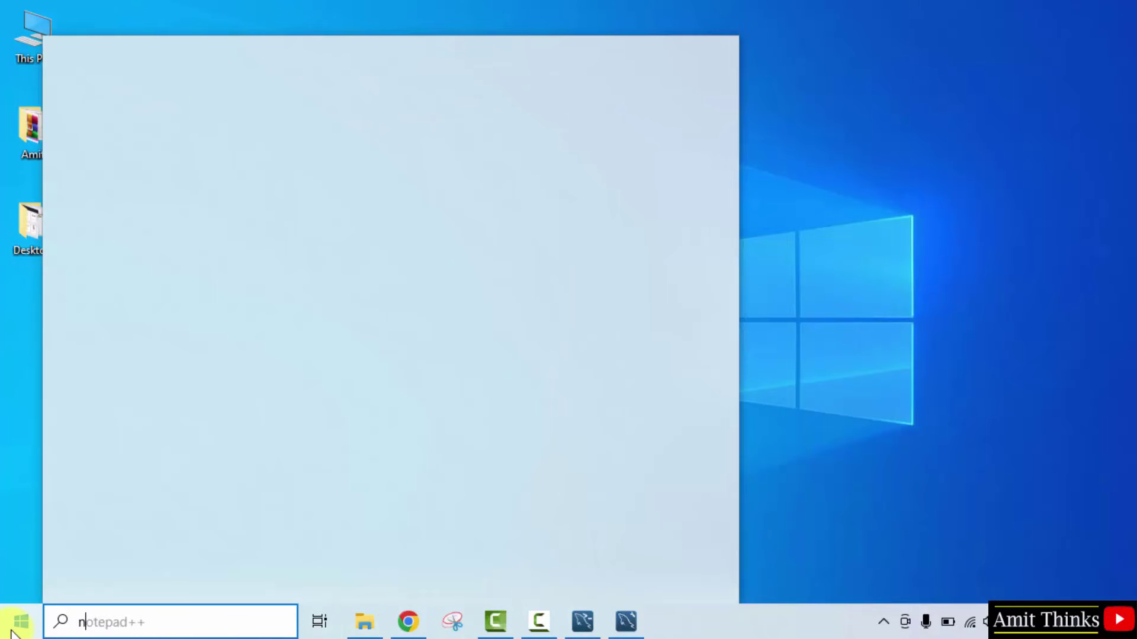
pyautogui.write('nvir')
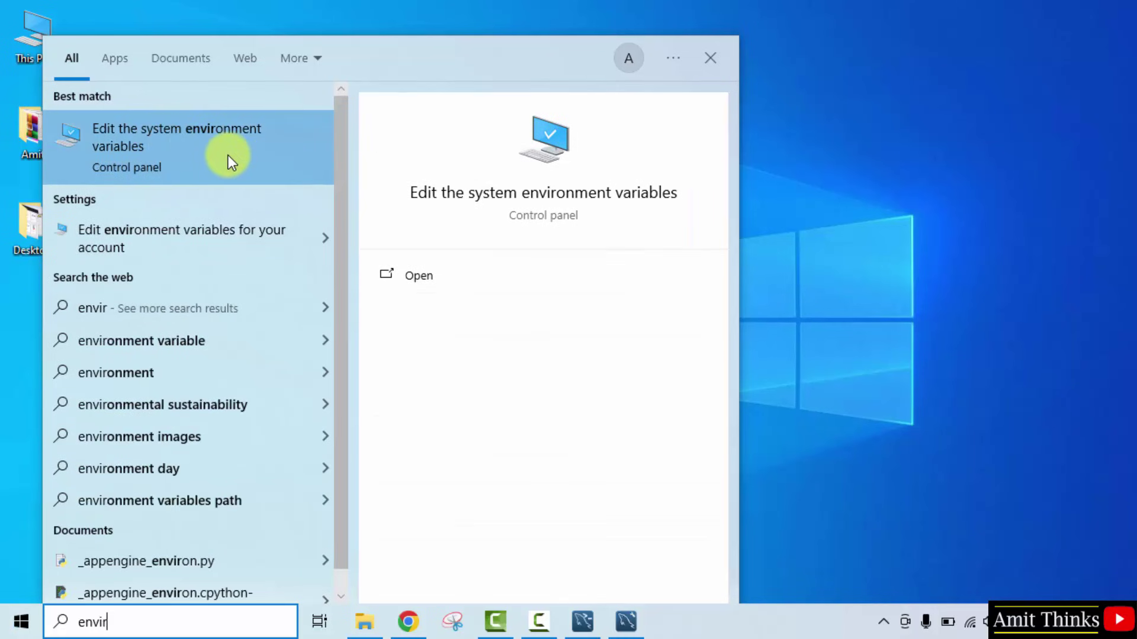
pyautogui.click(492, 276)
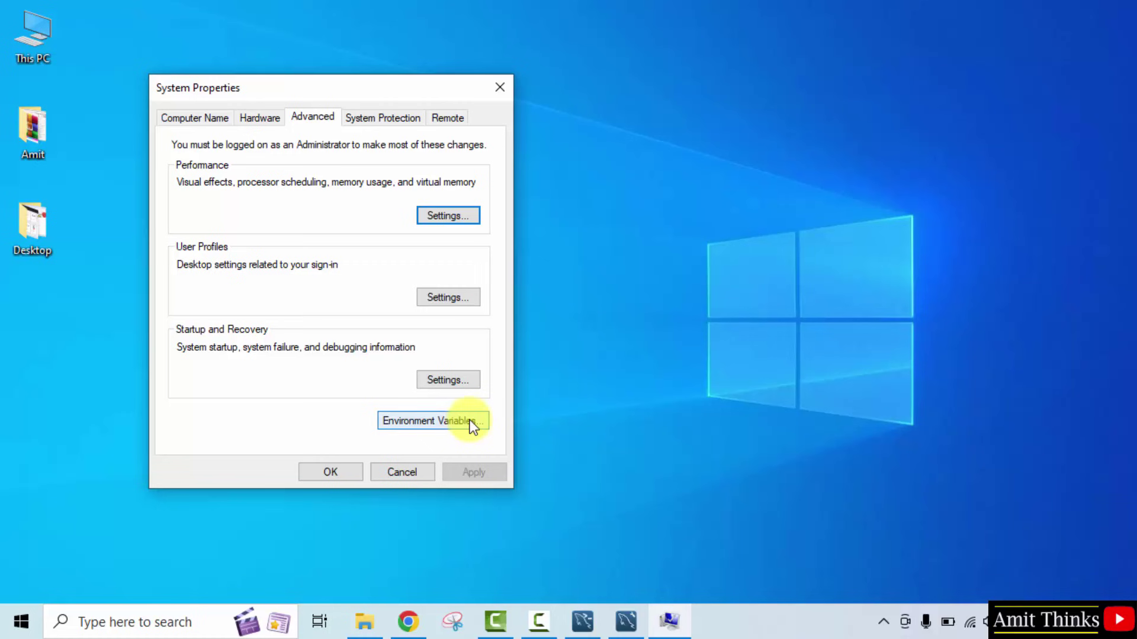
pyautogui.click(470, 421)
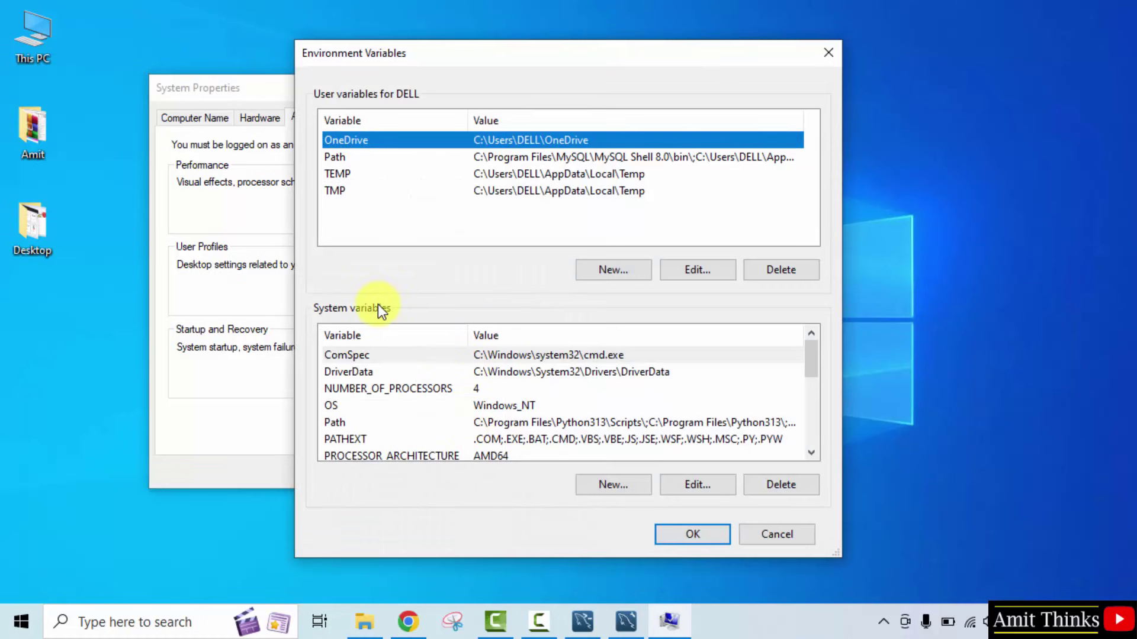
pyautogui.click(592, 422)
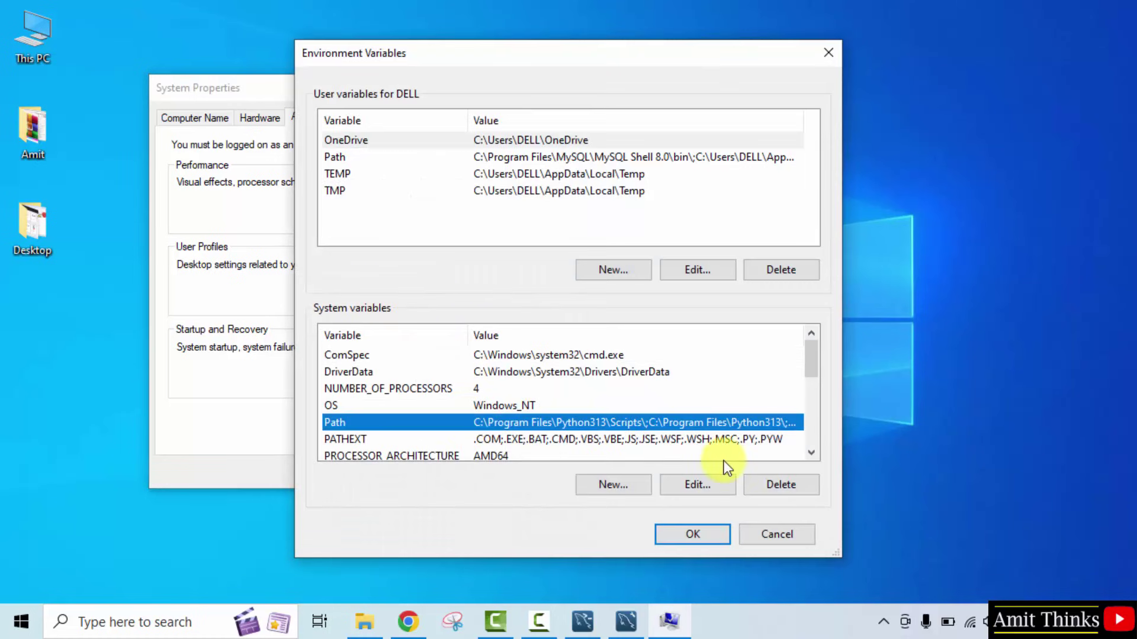
pyautogui.doubleClick(666, 424)
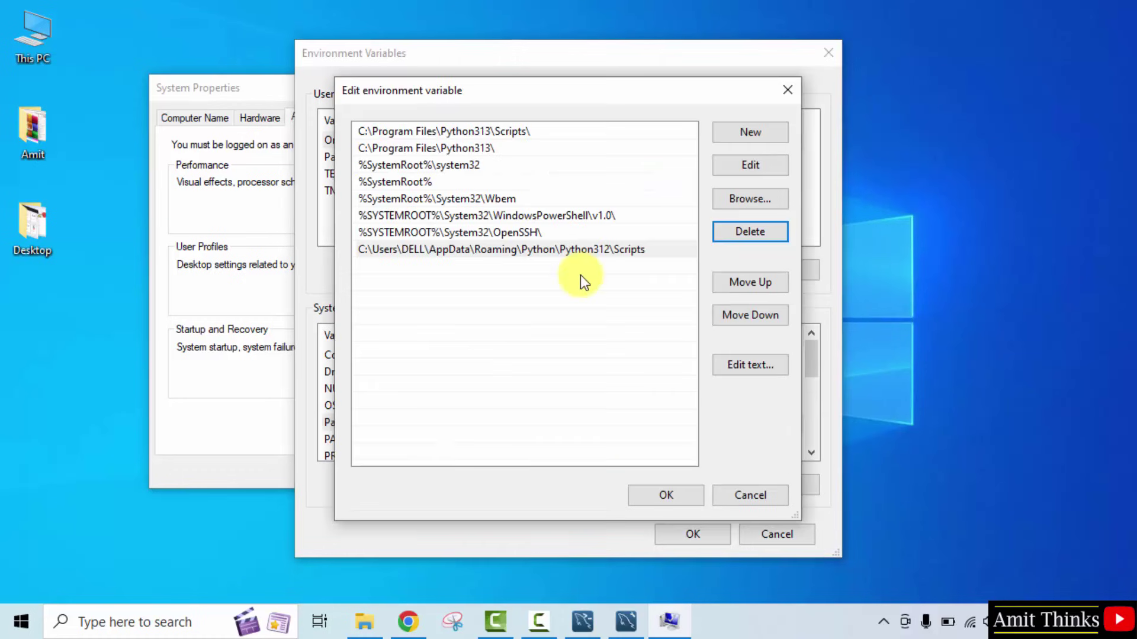
# Add C:\Program Files\MySQL\MySQL Server 8.0\bin as a new Path entry and close all dialogs with OK
pyautogui.click(752, 134)
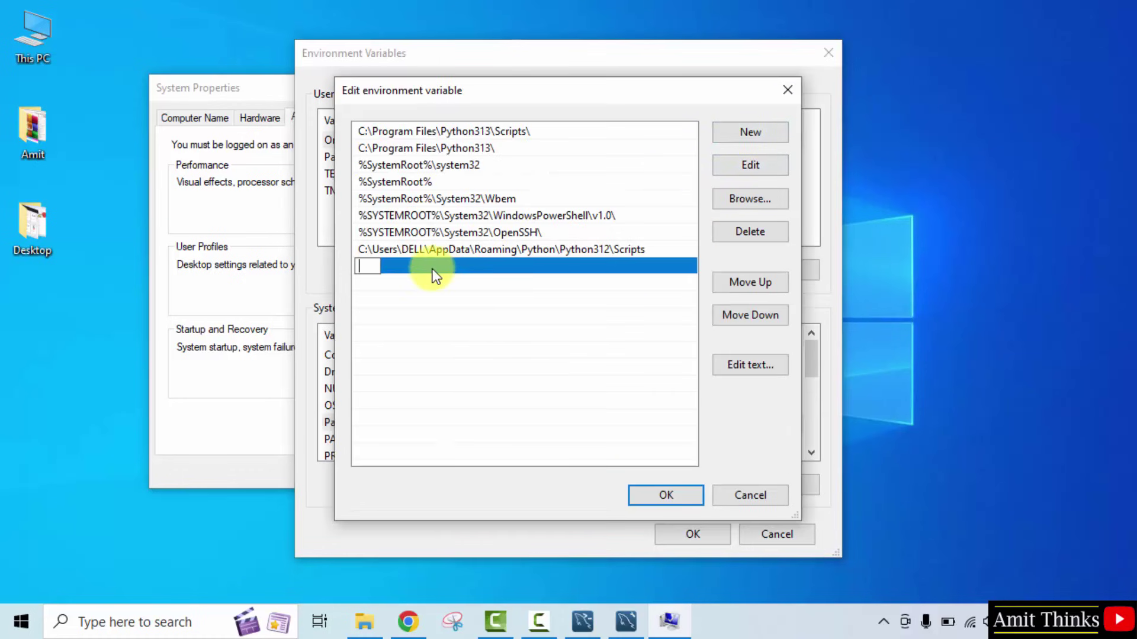
pyautogui.rightClick(368, 266)
pyautogui.click(456, 339)
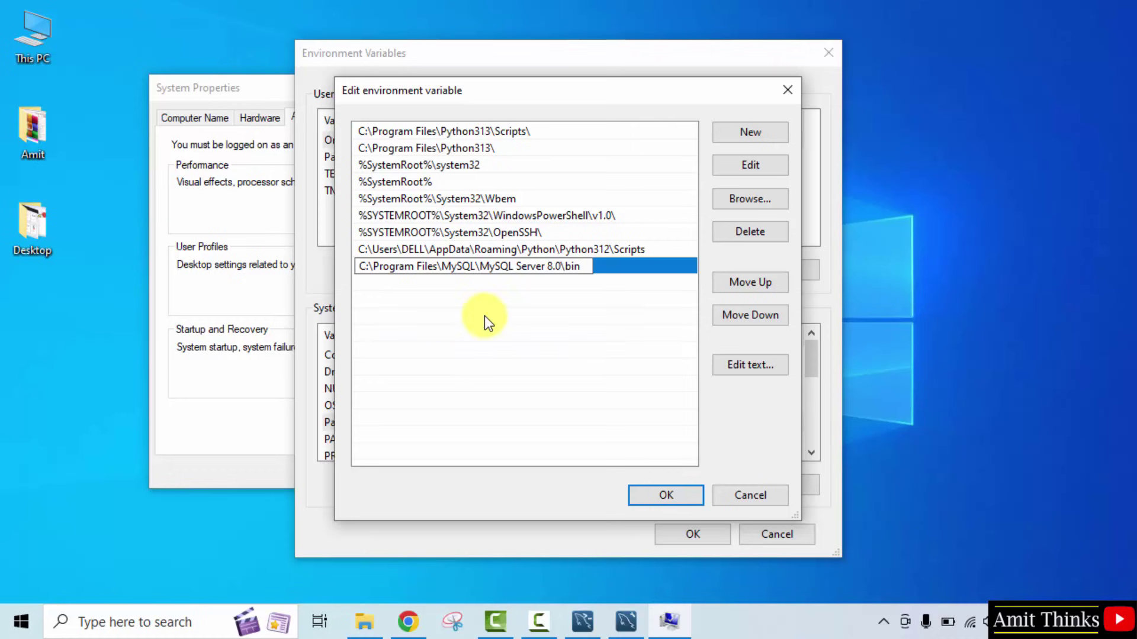
pyautogui.click(532, 300)
pyautogui.click(566, 268)
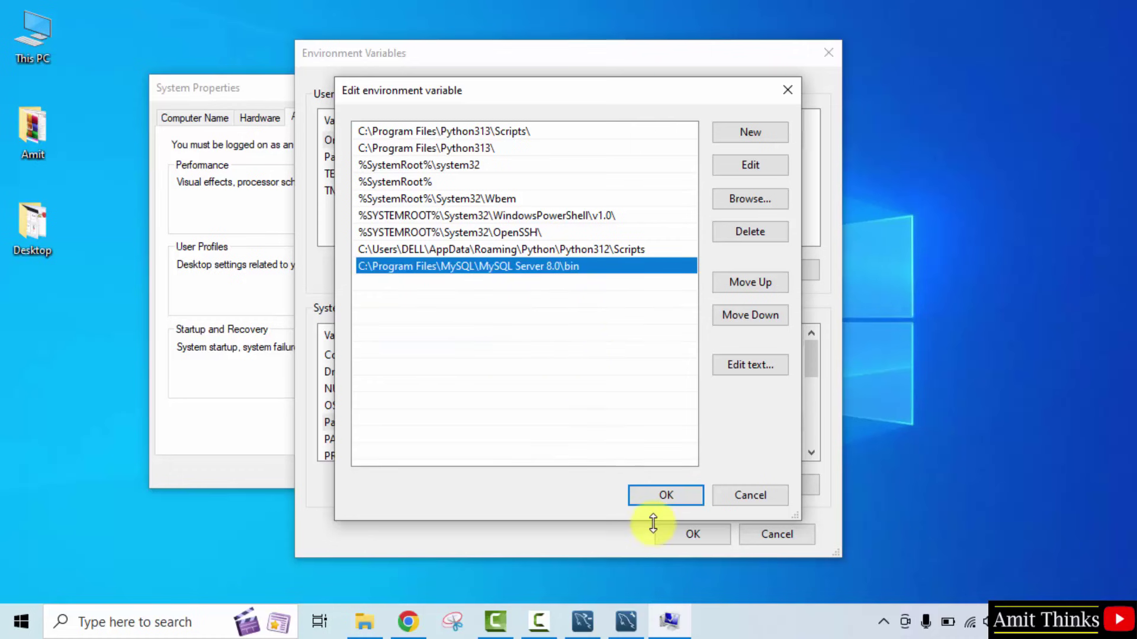
pyautogui.click(662, 495)
pyautogui.click(682, 534)
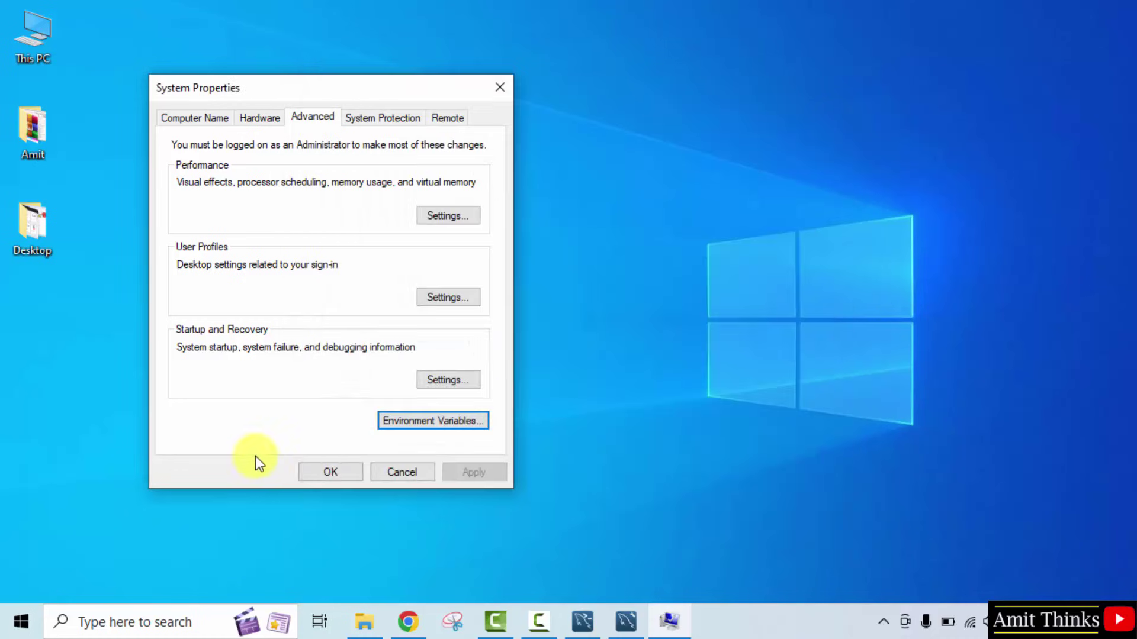
pyautogui.click(323, 474)
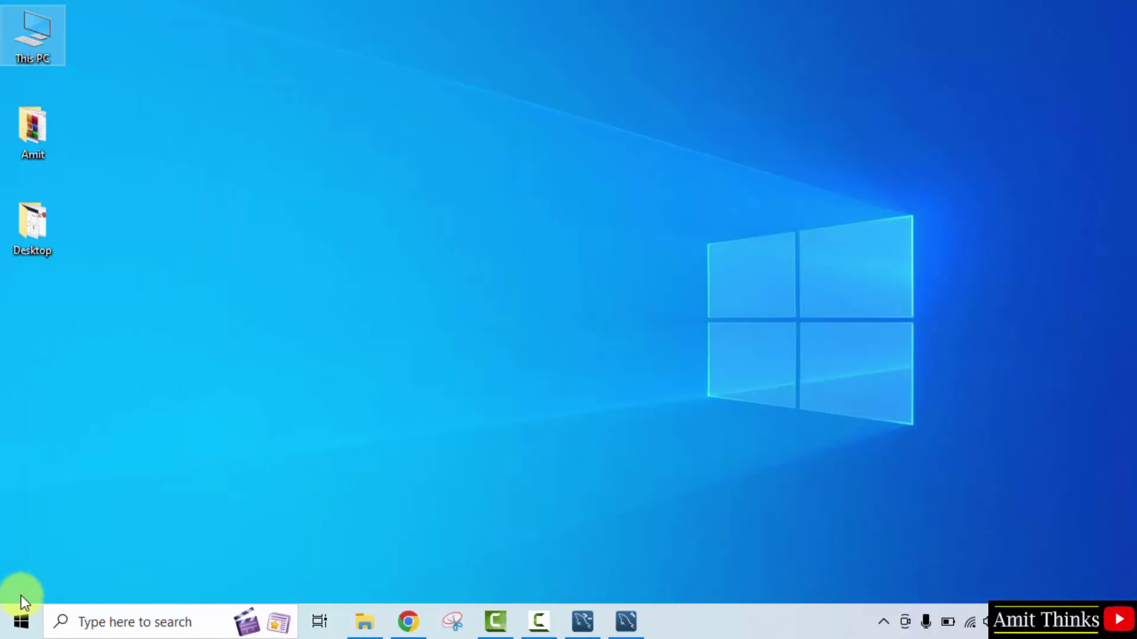
# Open Command Prompt and run mysql --version, confirming Ver 8.0.41
pyautogui.click(20, 625)
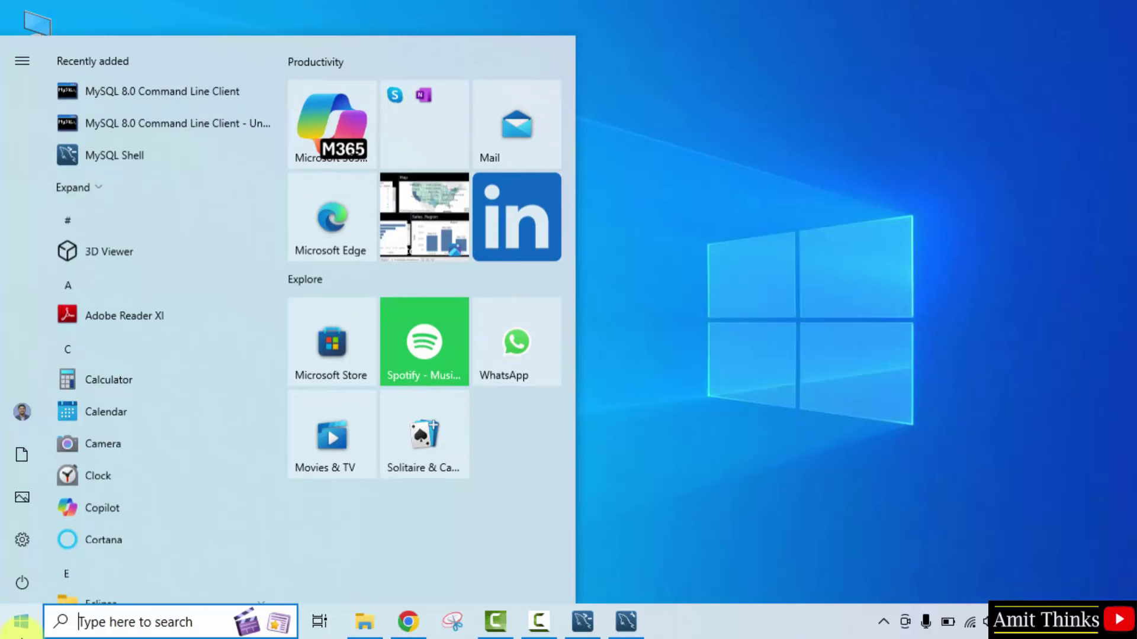
pyautogui.write('cmd')
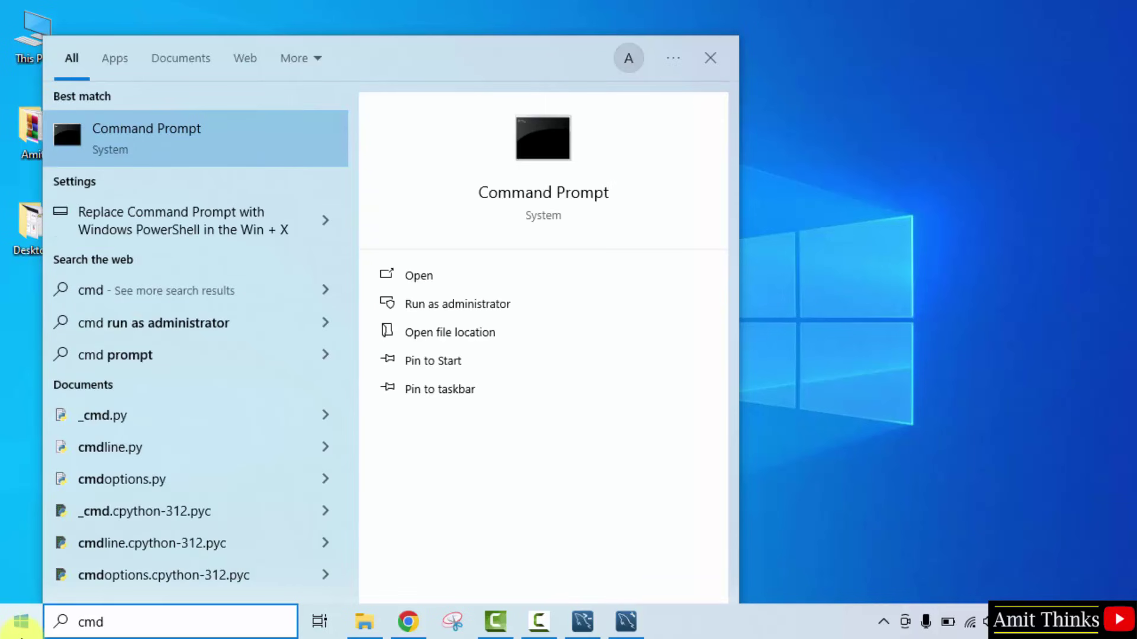
pyautogui.click(432, 282)
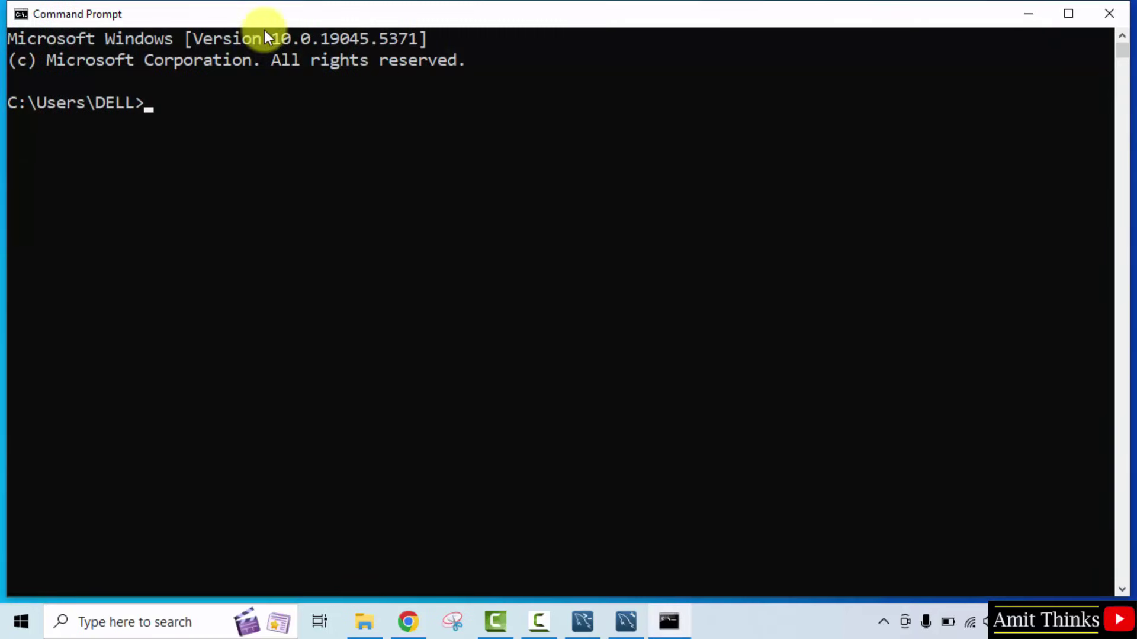
pyautogui.doubleClick(450, 13)
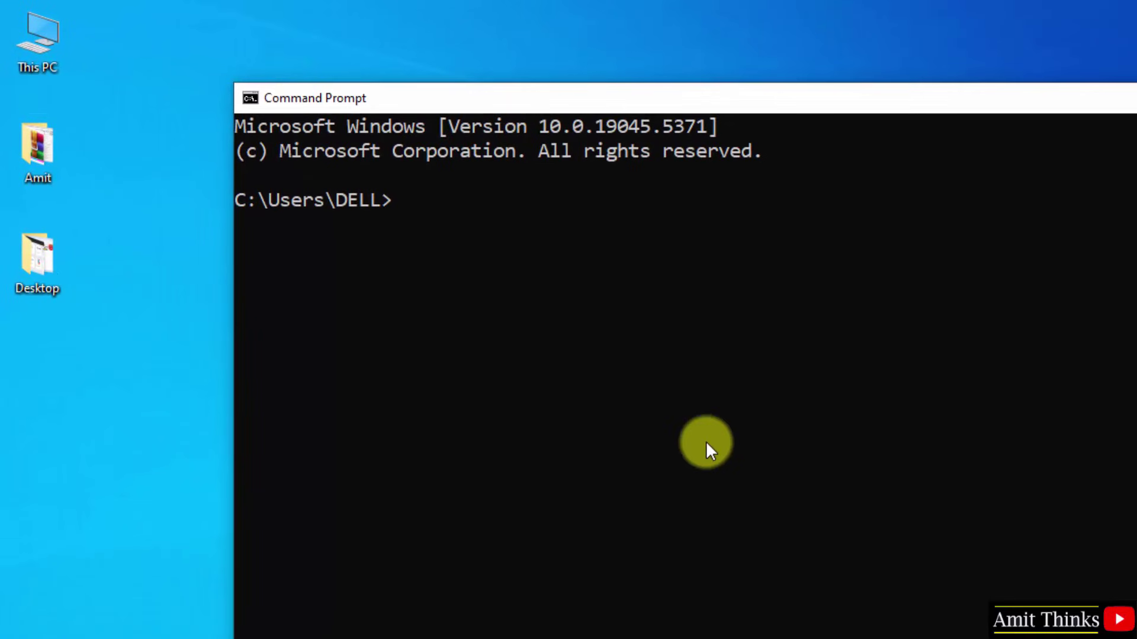
pyautogui.write('mysql --vers')
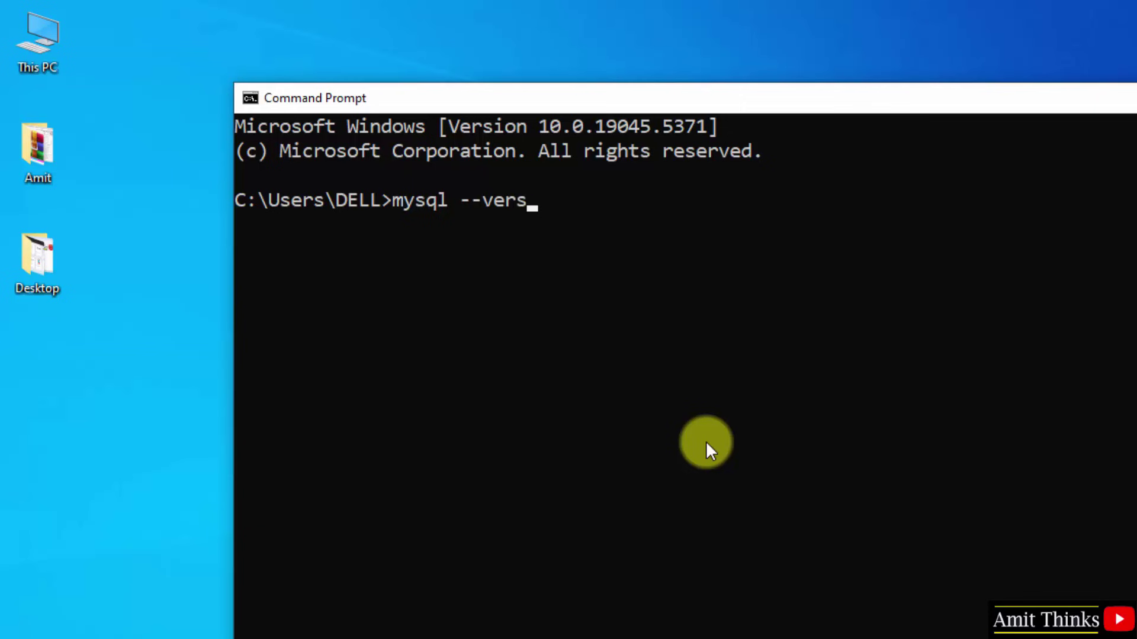
pyautogui.write('ion')
pyautogui.press('Return')
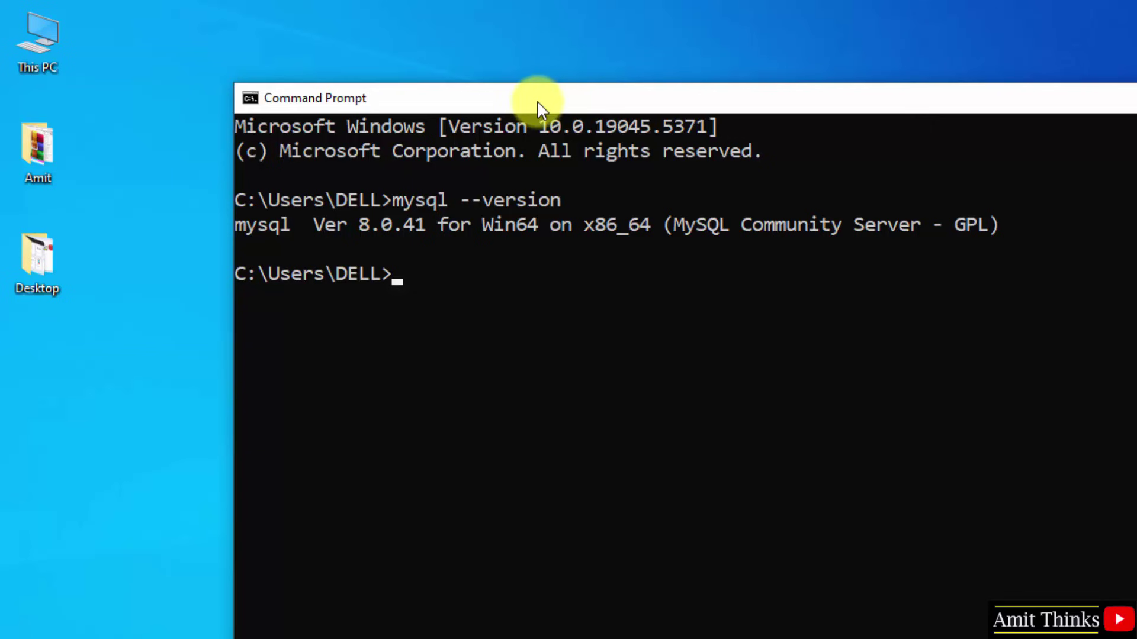
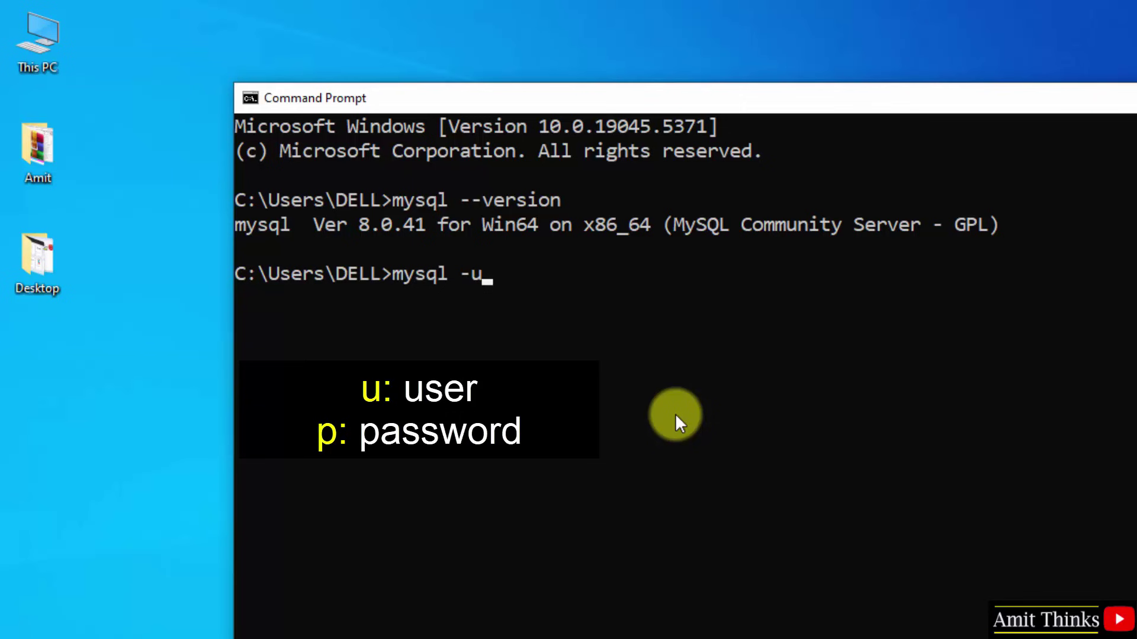
# Log in to MySQL with mysql -u root -p and the root password
pyautogui.press('Return')
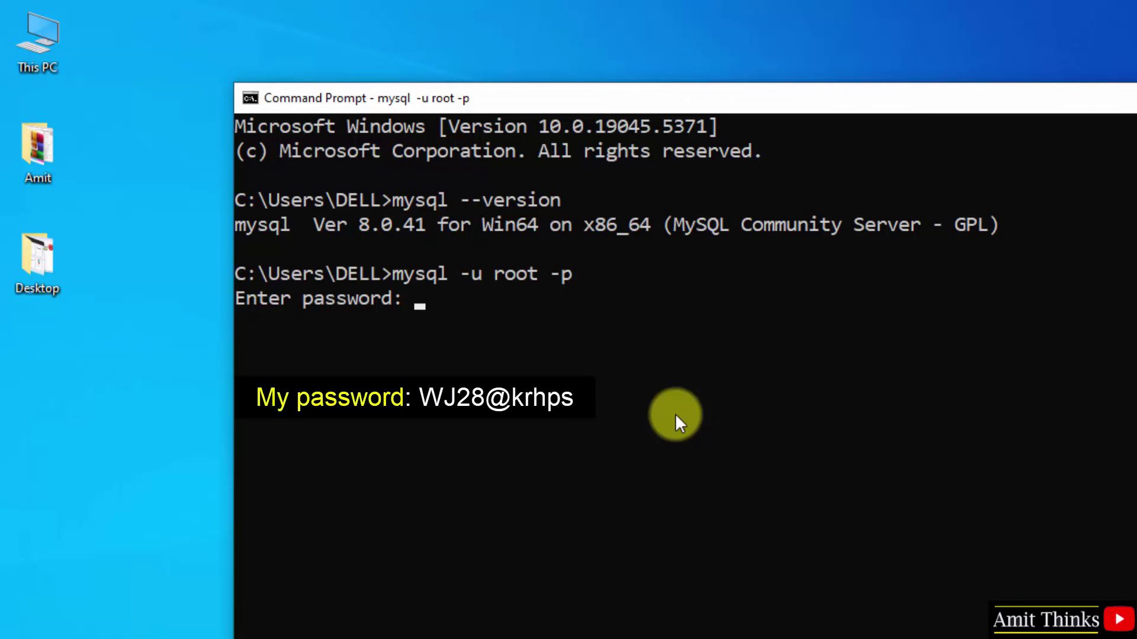
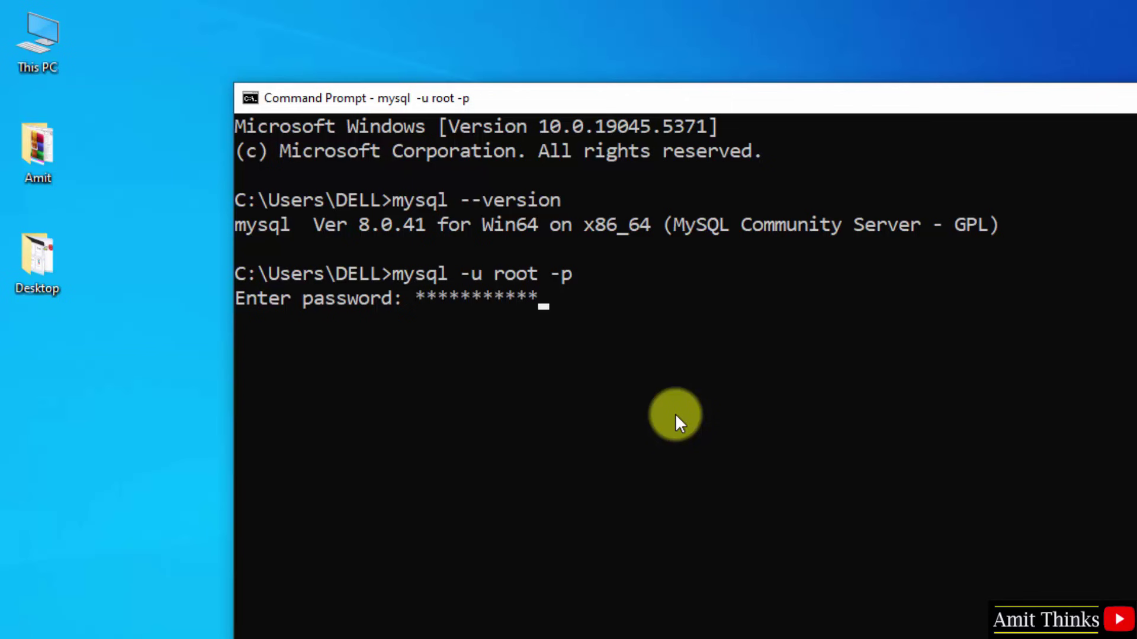
pyautogui.press('Return')
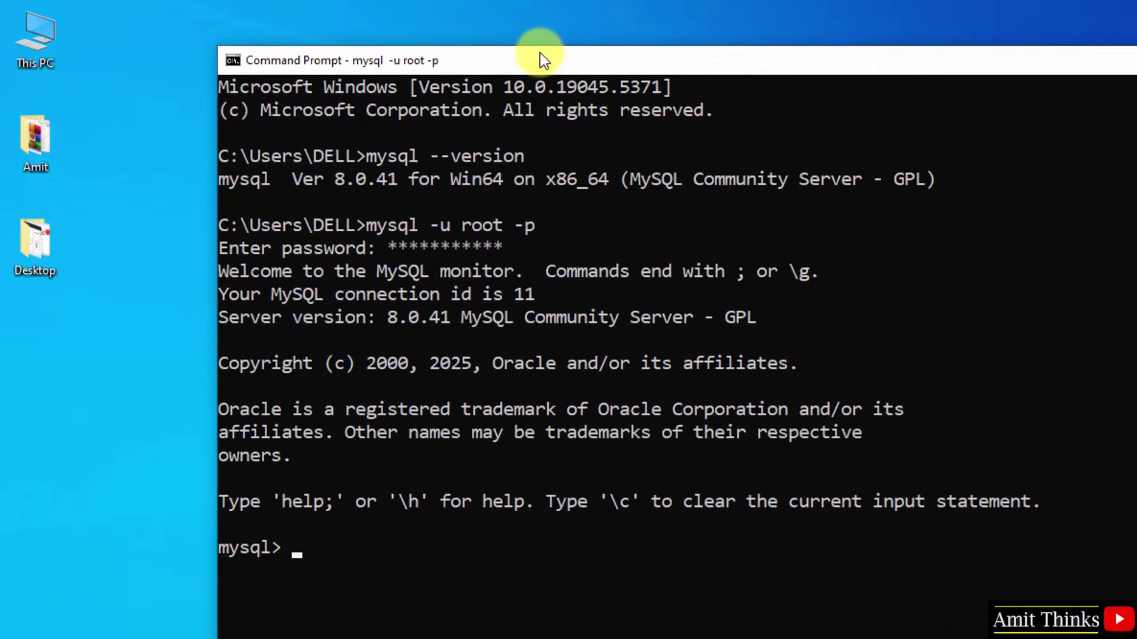
# List databases, run create database amitdb;, then show databases; to confirm amitdb among 5 rows
pyautogui.moveTo(538, 56); pyautogui.dragTo(535, 80)
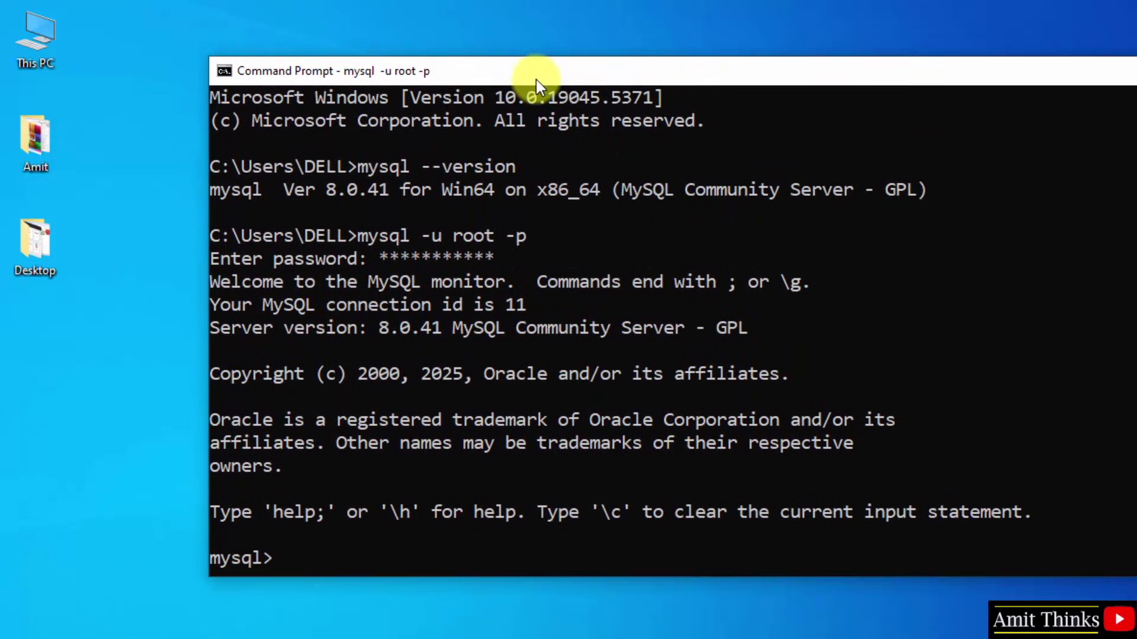
pyautogui.moveTo(436, 575); pyautogui.dragTo(449, 495)
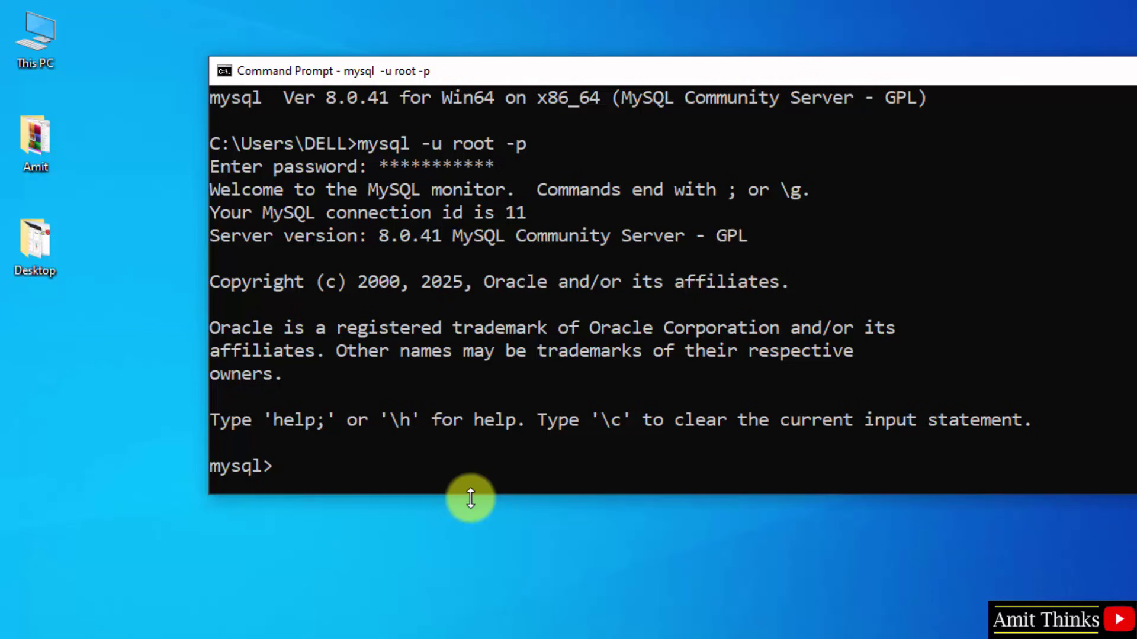
pyautogui.write('sh')
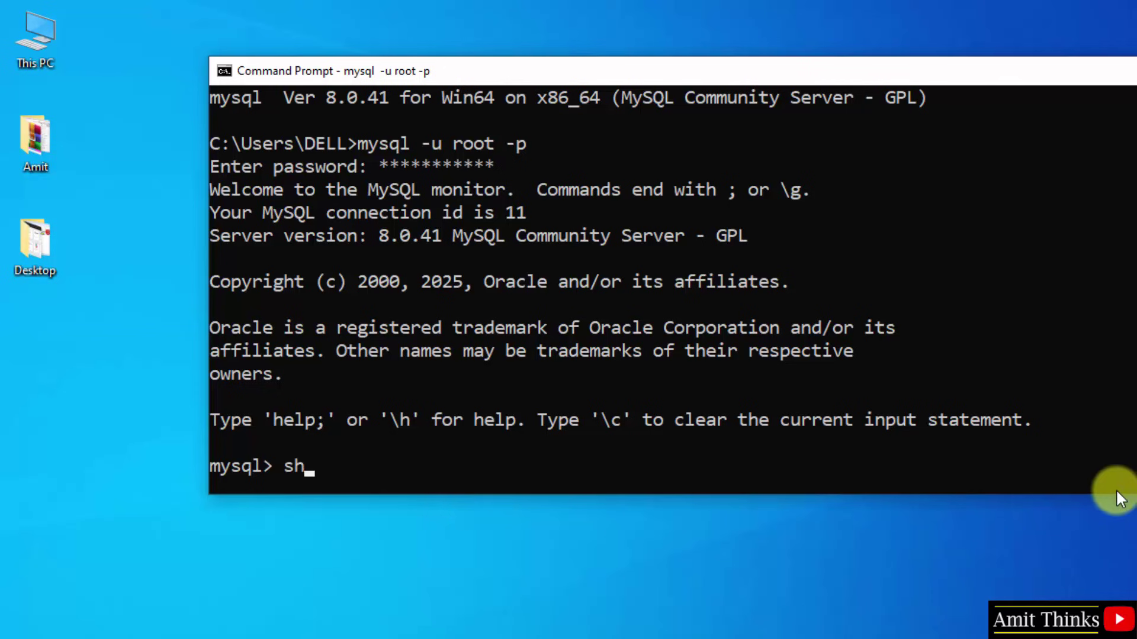
pyautogui.write('ow databases;')
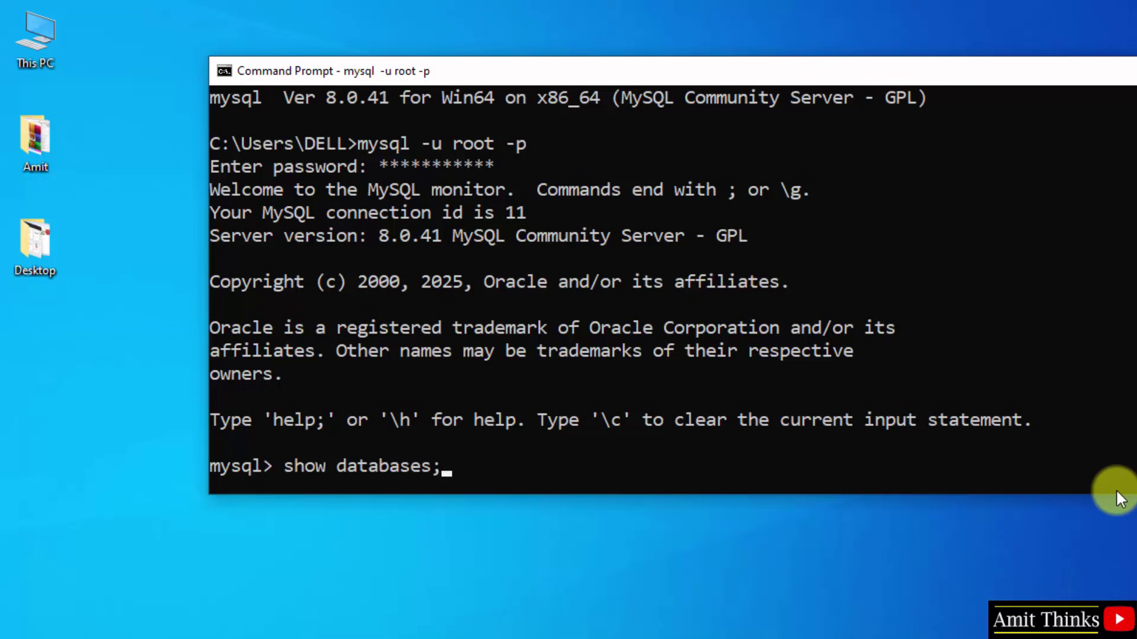
pyautogui.press('Return')
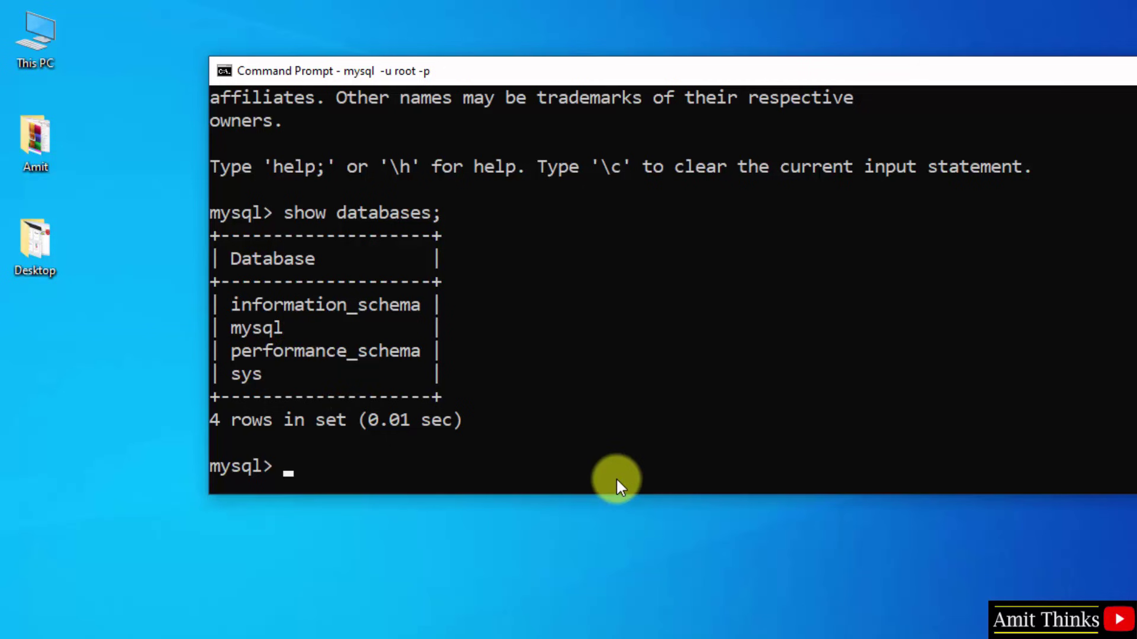
pyautogui.write('create database ')
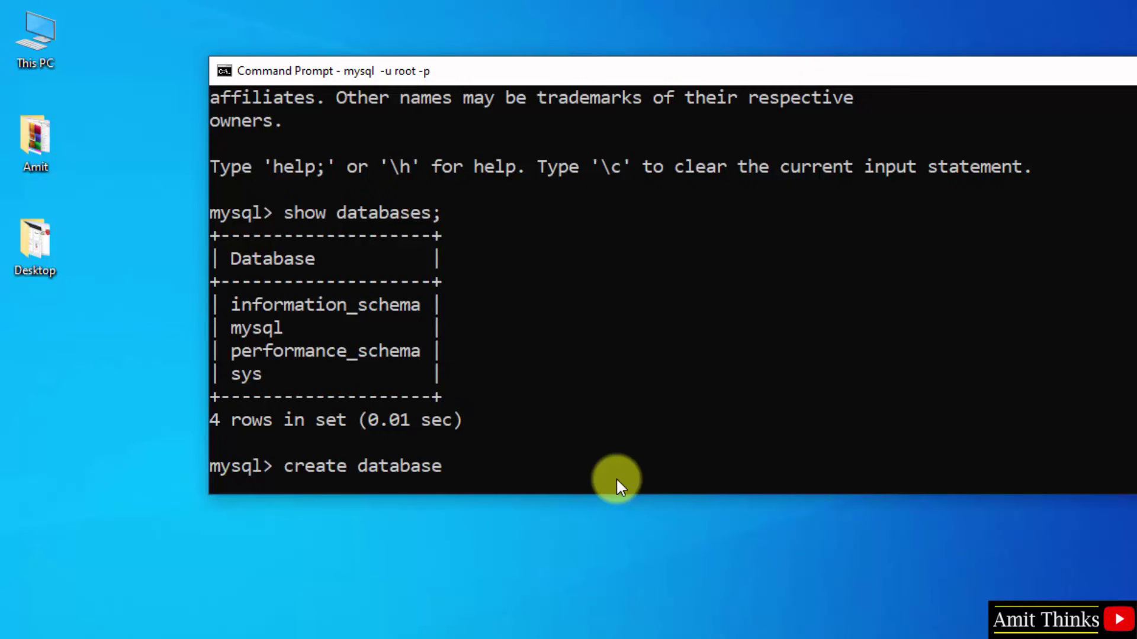
pyautogui.write('amitdb;')
pyautogui.press('Return')
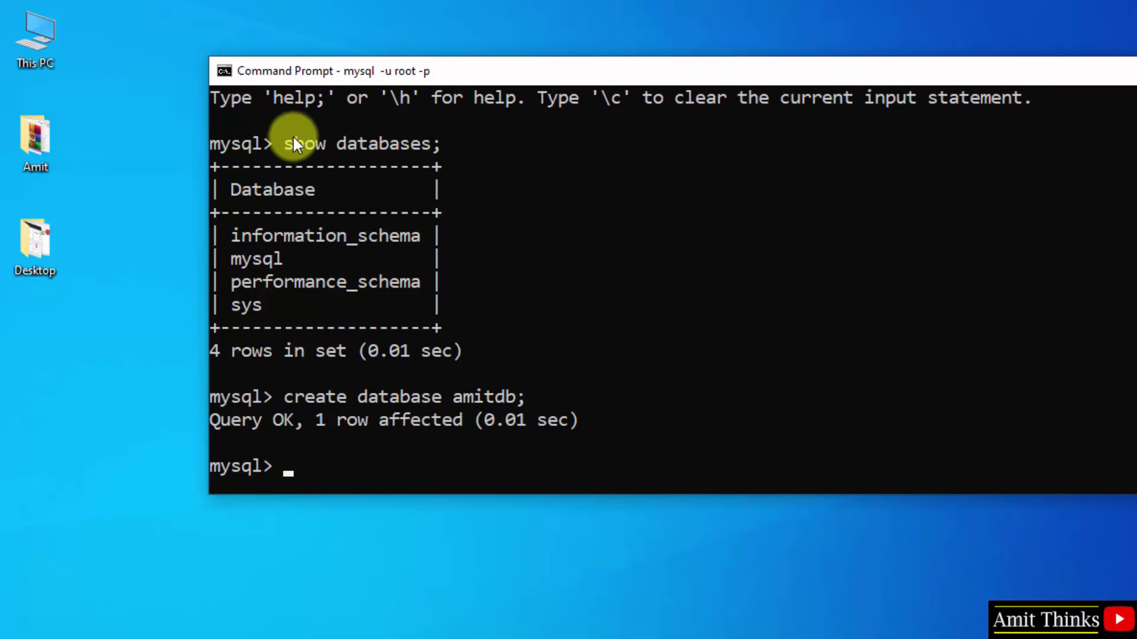
pyautogui.write('show databases')
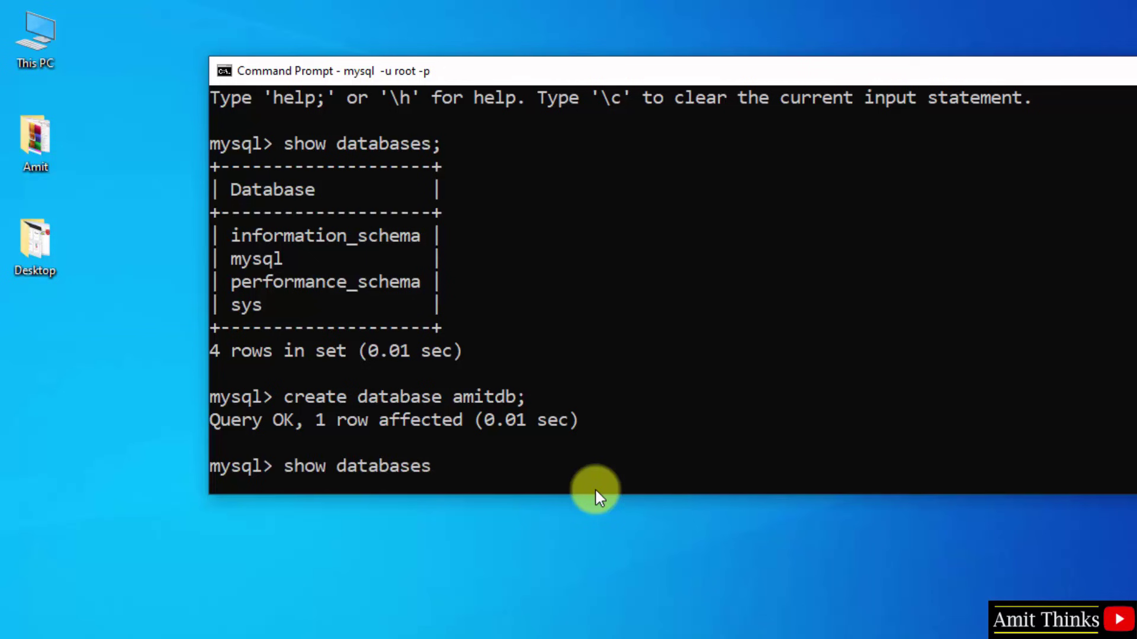
pyautogui.write(';')
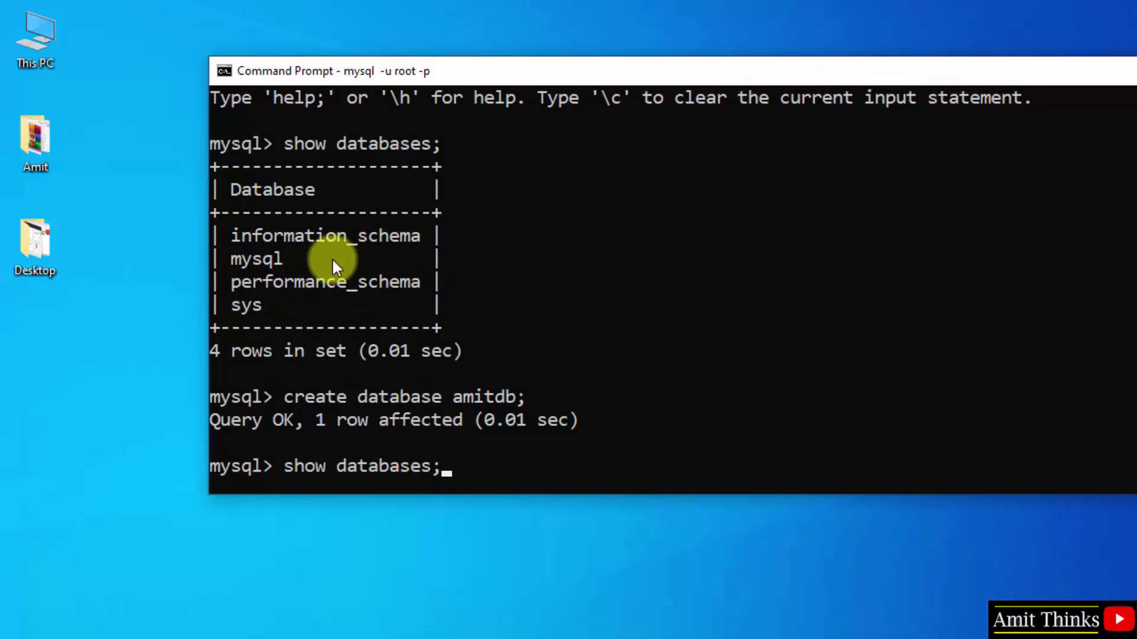
pyautogui.press('Return')
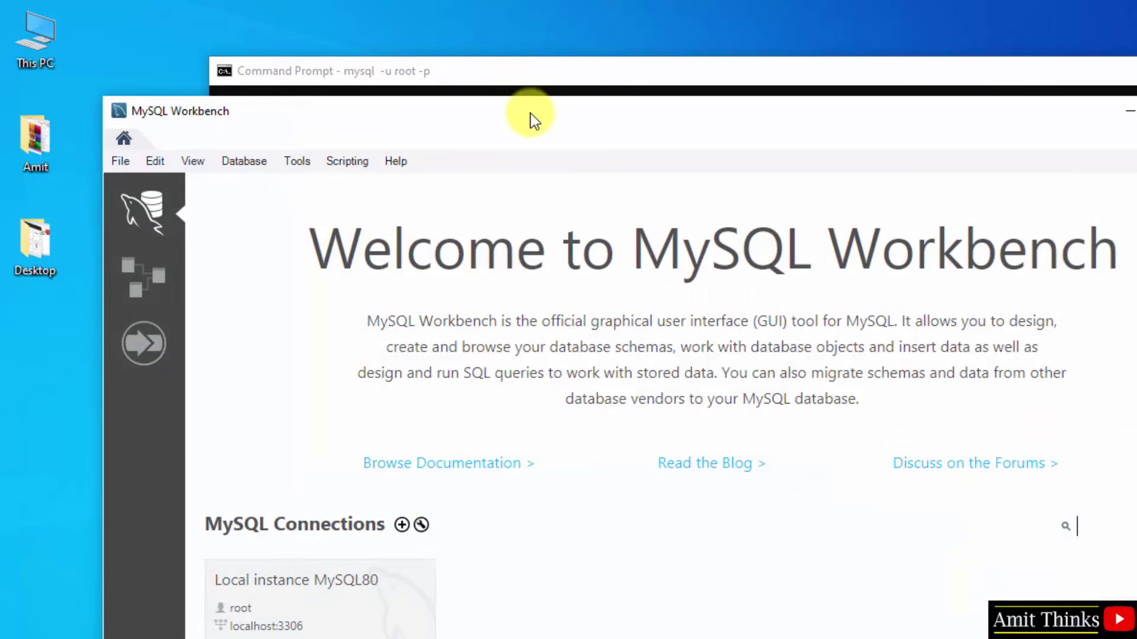
# Connect to Local instance MySQL80 with the root password, saving it in the vault
pyautogui.moveTo(526, 117); pyautogui.dragTo(529, 38)
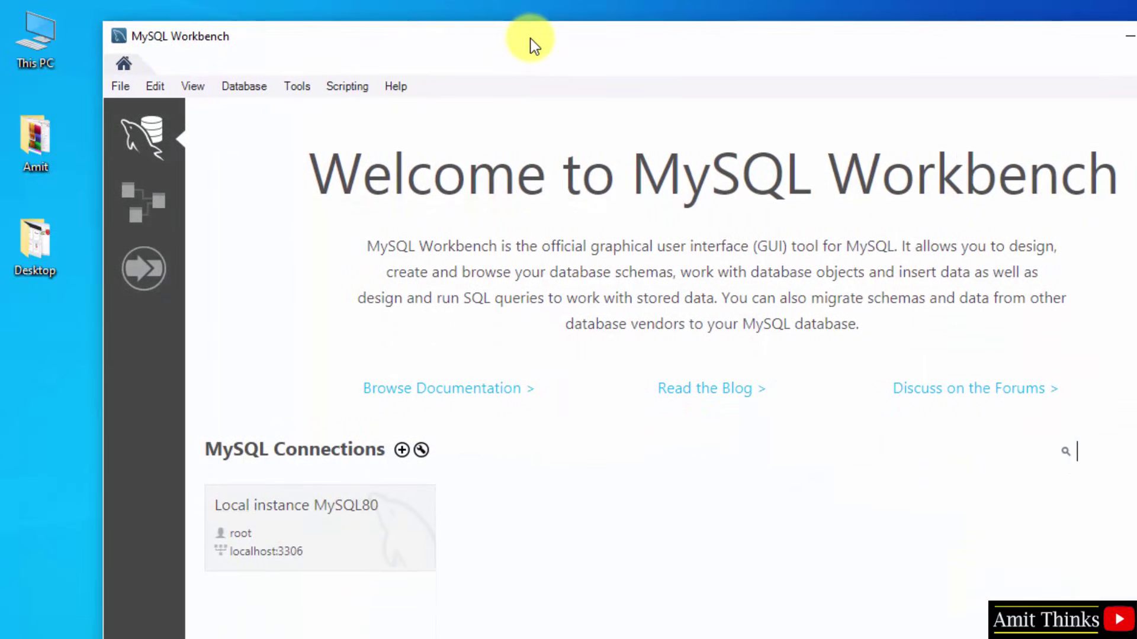
pyautogui.click(346, 534)
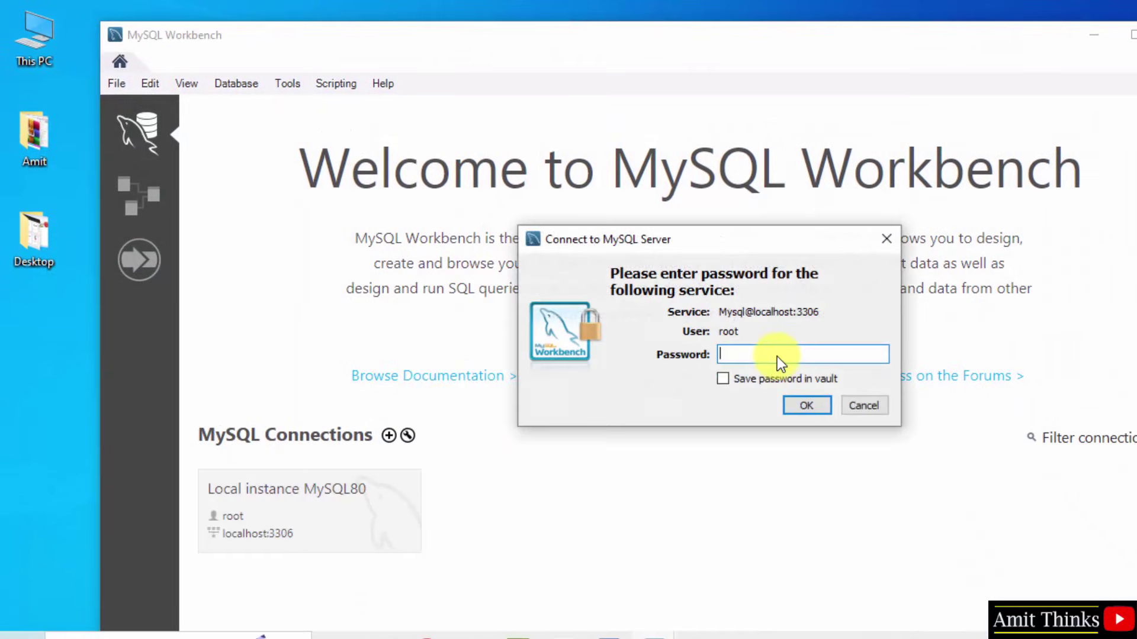
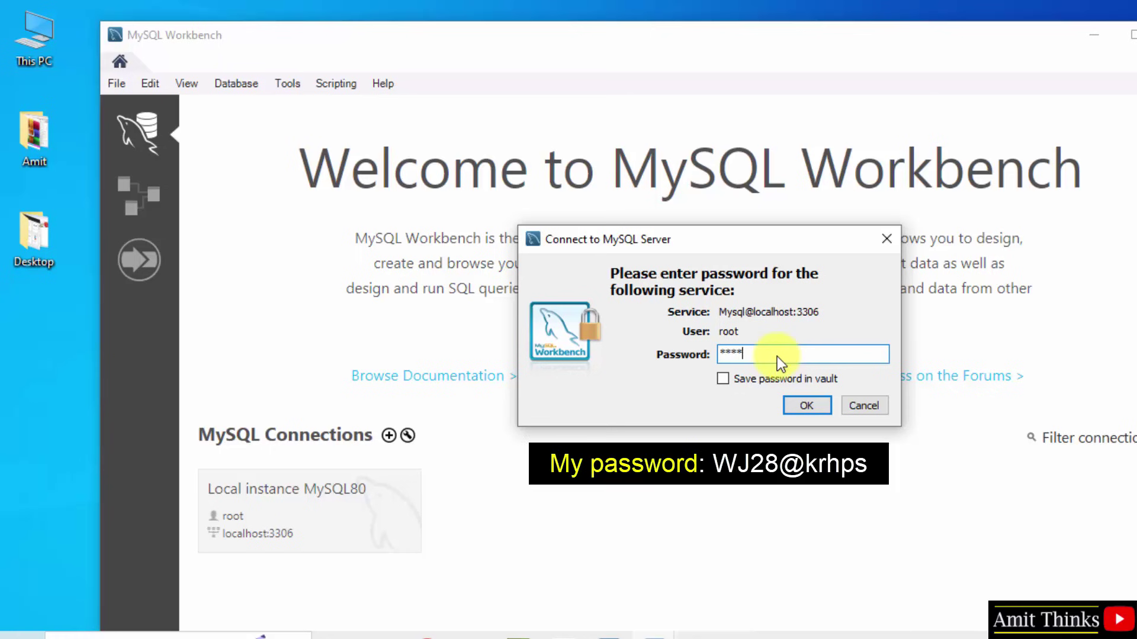
pyautogui.click(725, 380)
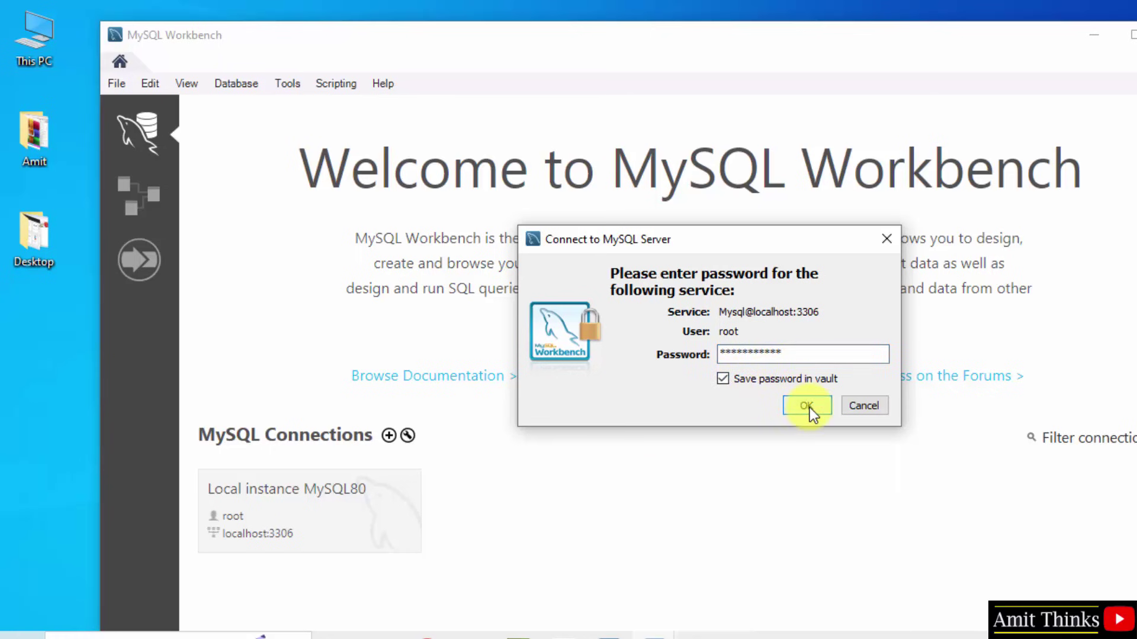
pyautogui.click(806, 406)
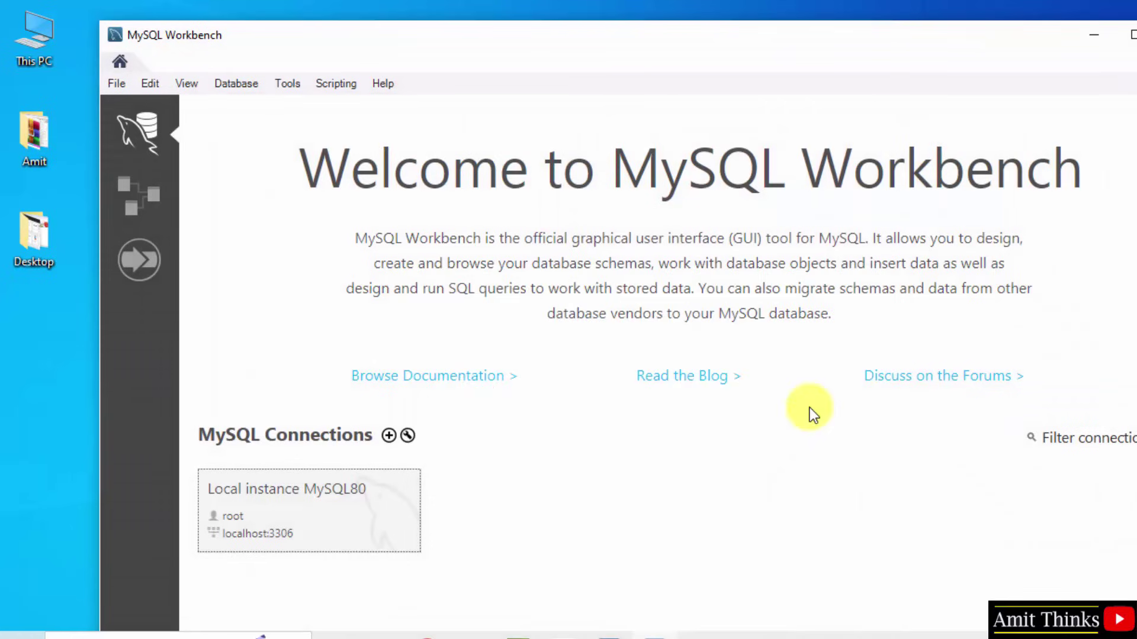